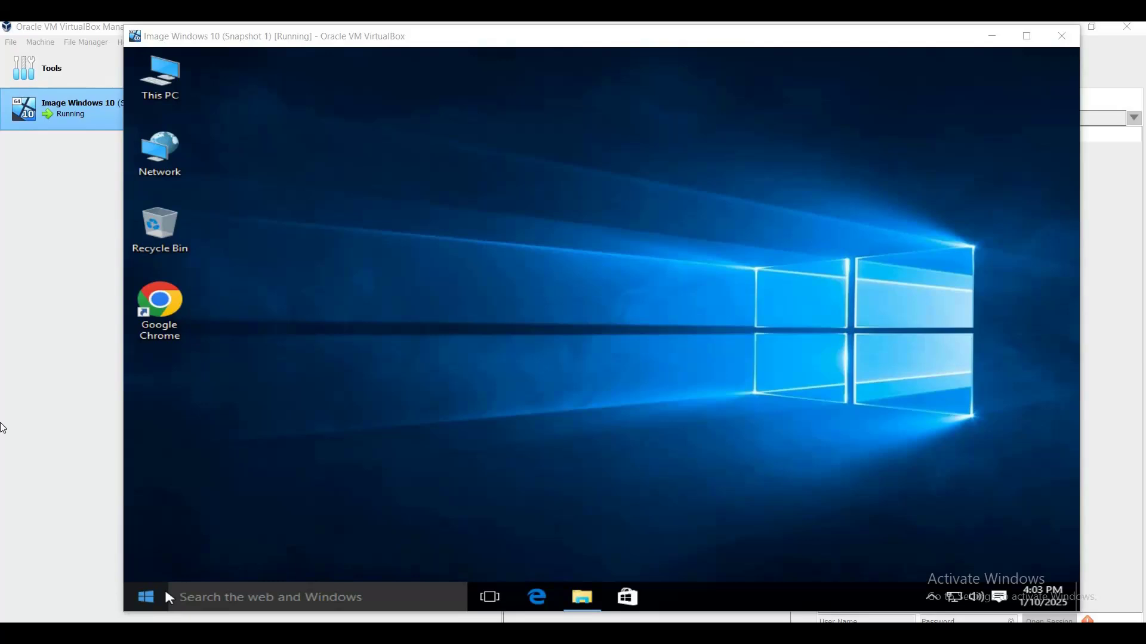
Open Google Chrome, search for "windows 10 iso" and go to Microsoft's Download Windows 10 page.
left_click(159, 317)
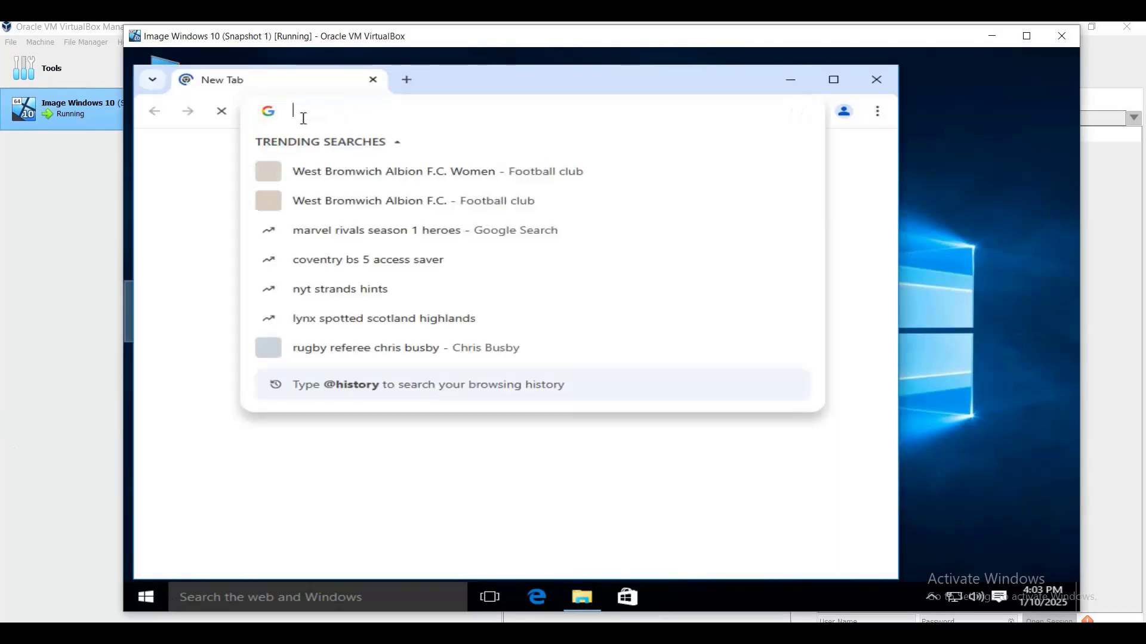
type("windows")
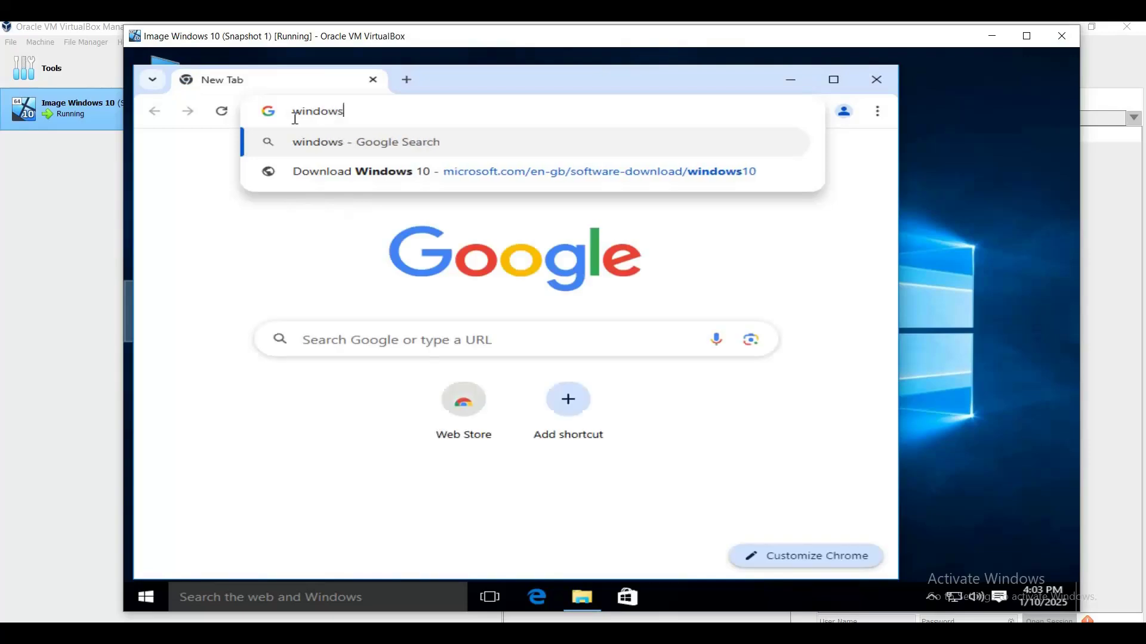
type(" 10 iso")
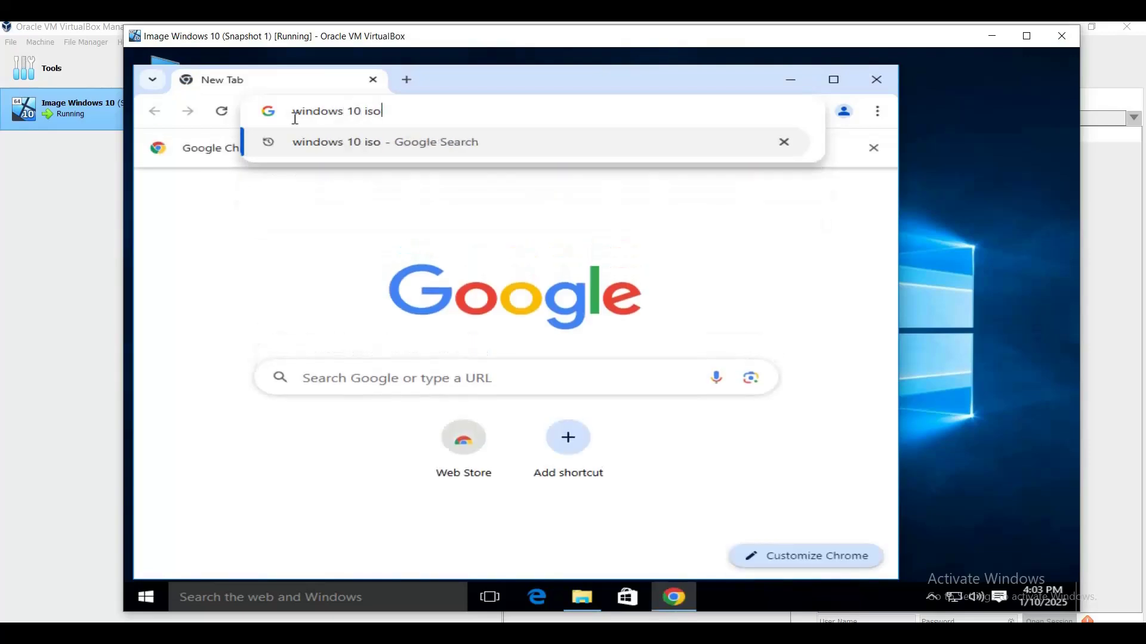
key("Return")
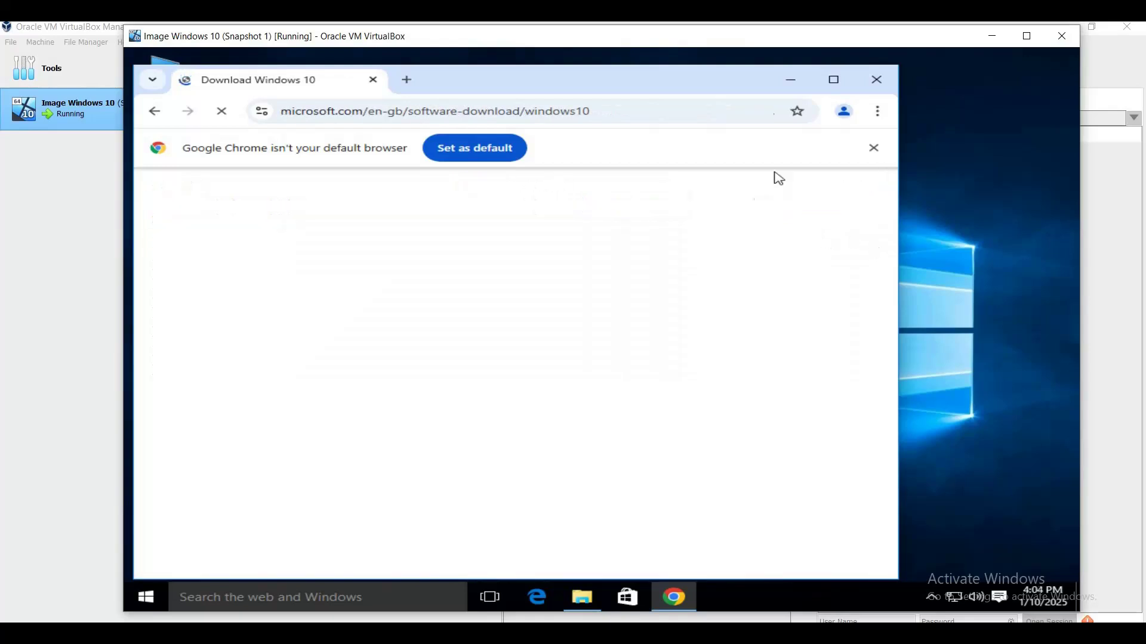
Locate the media creation tool download in the Create Windows 10 installation media section, and minimize the browser.
left_click_drag(739, 90, 803, 79)
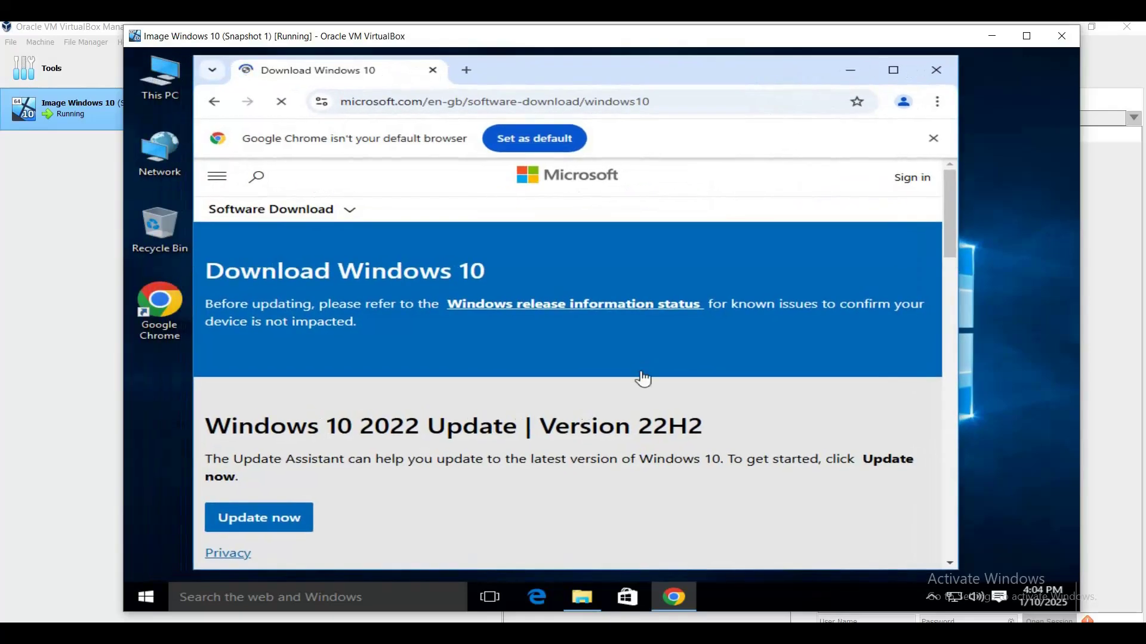
scroll(640, 375, "down", 2)
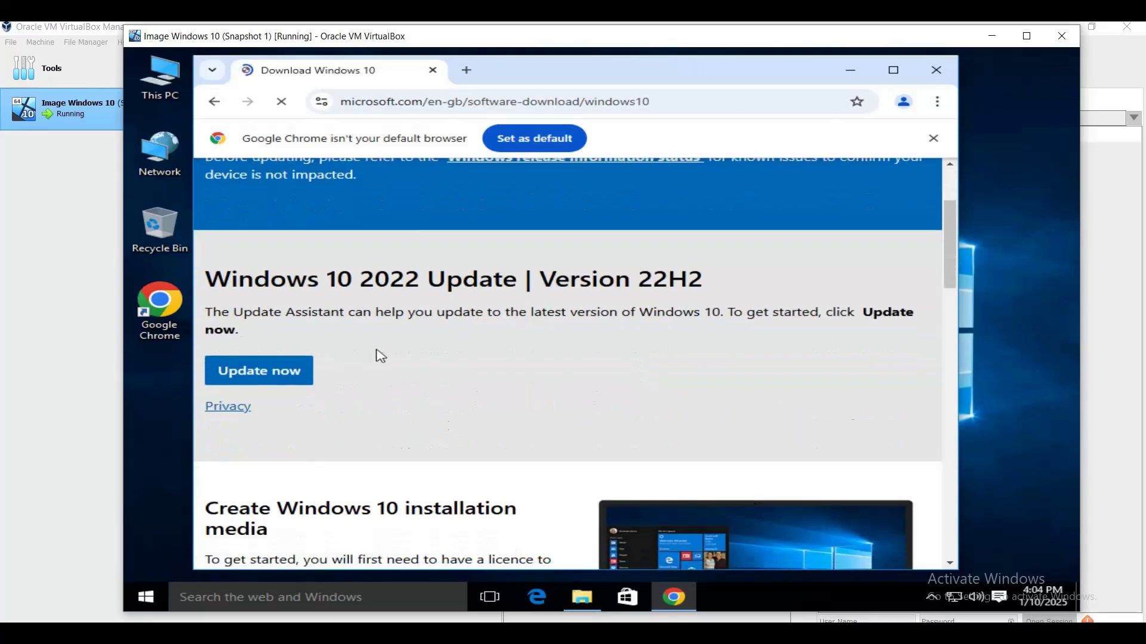
scroll(379, 353, "down", 1)
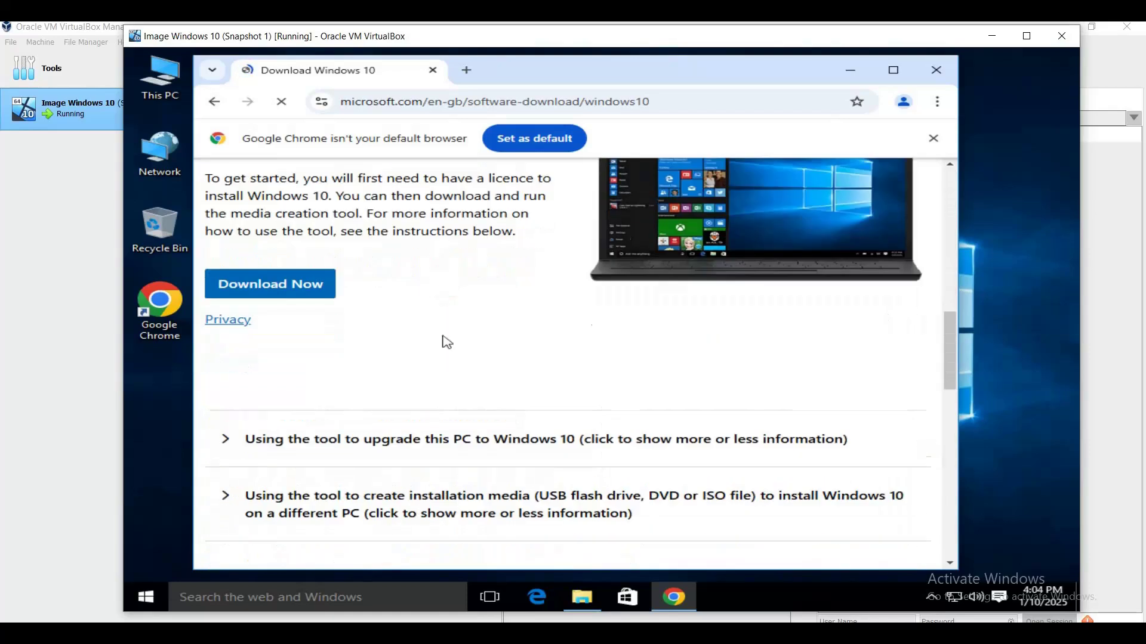
scroll(424, 342, "up", 1)
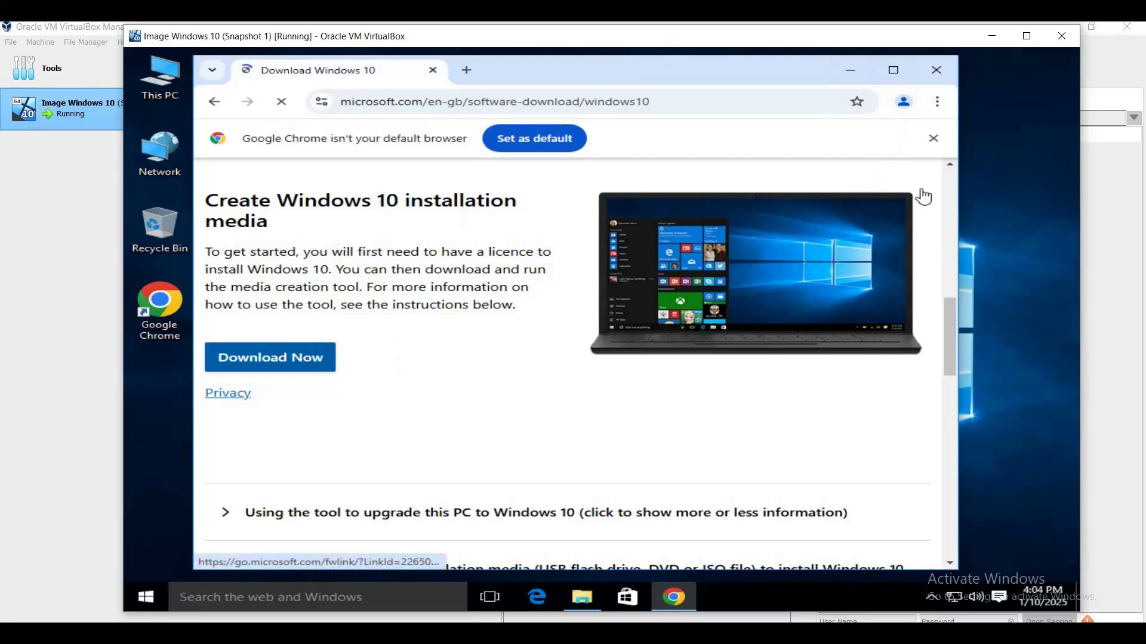
left_click(869, 80)
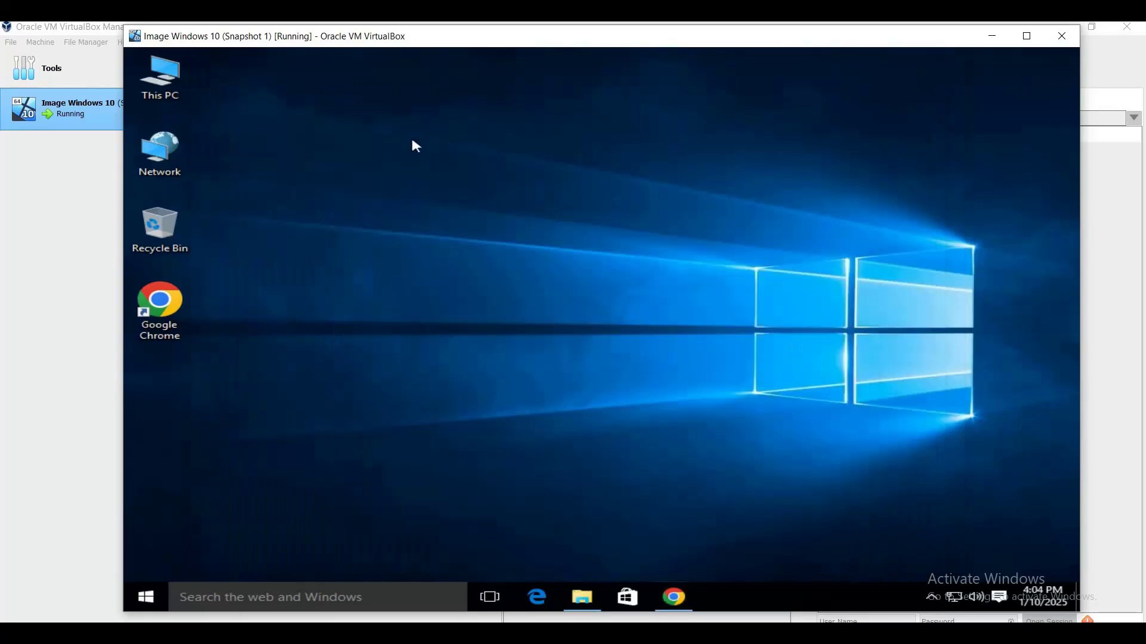
Run MediaCreationTool_22H2 from the Downloads folder, allow it to make changes to the PC, and minimize the folder window.
key("super+e")
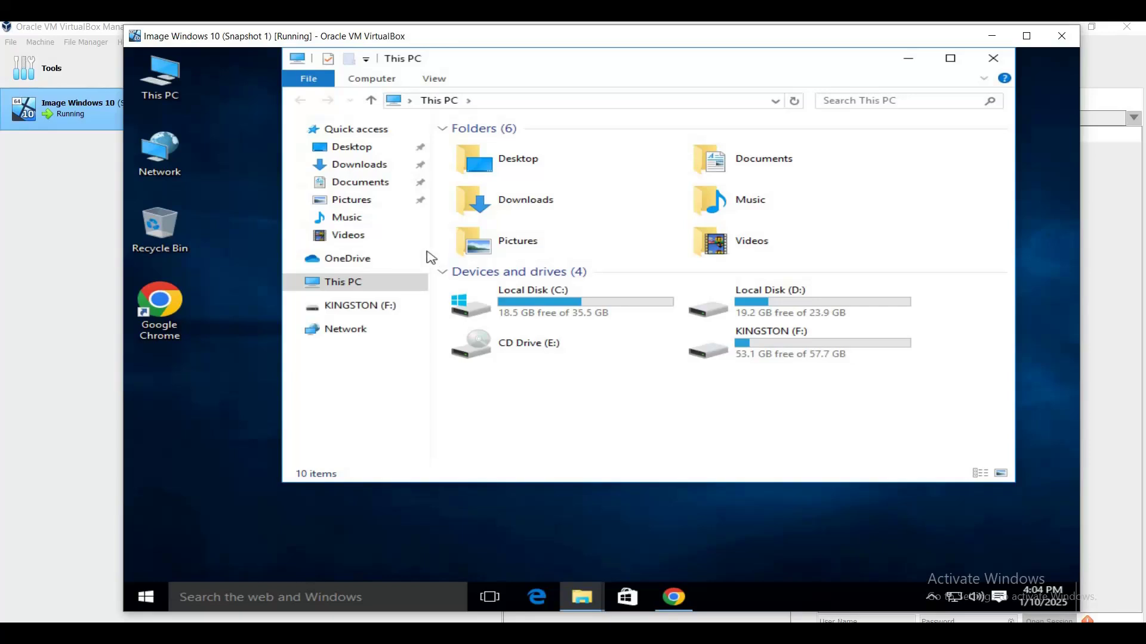
left_click(385, 167)
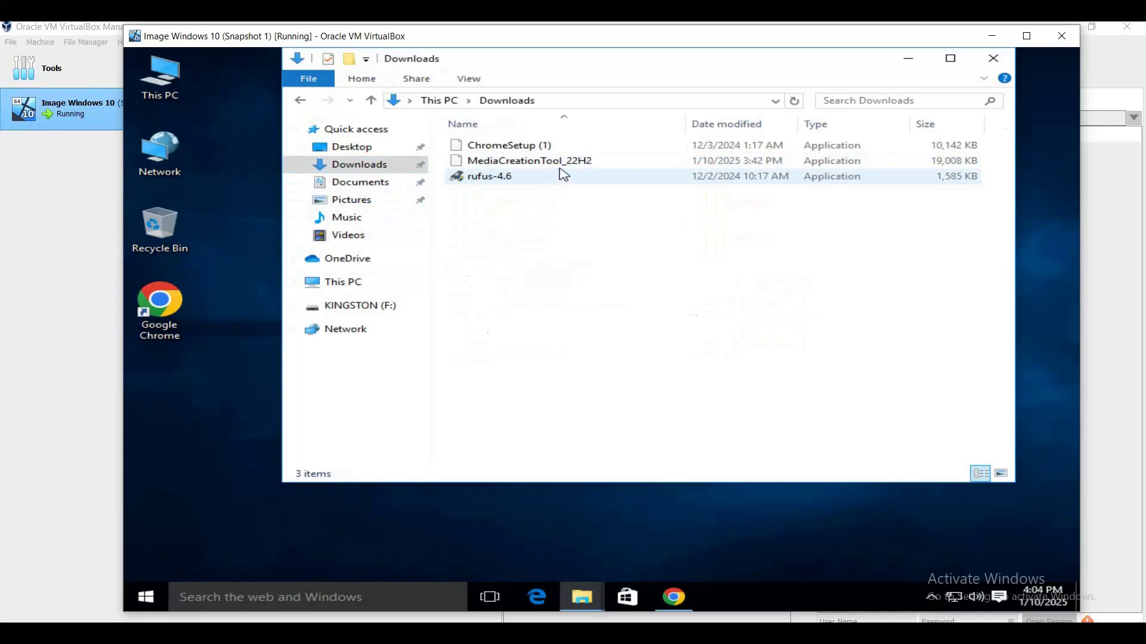
double_click(564, 168)
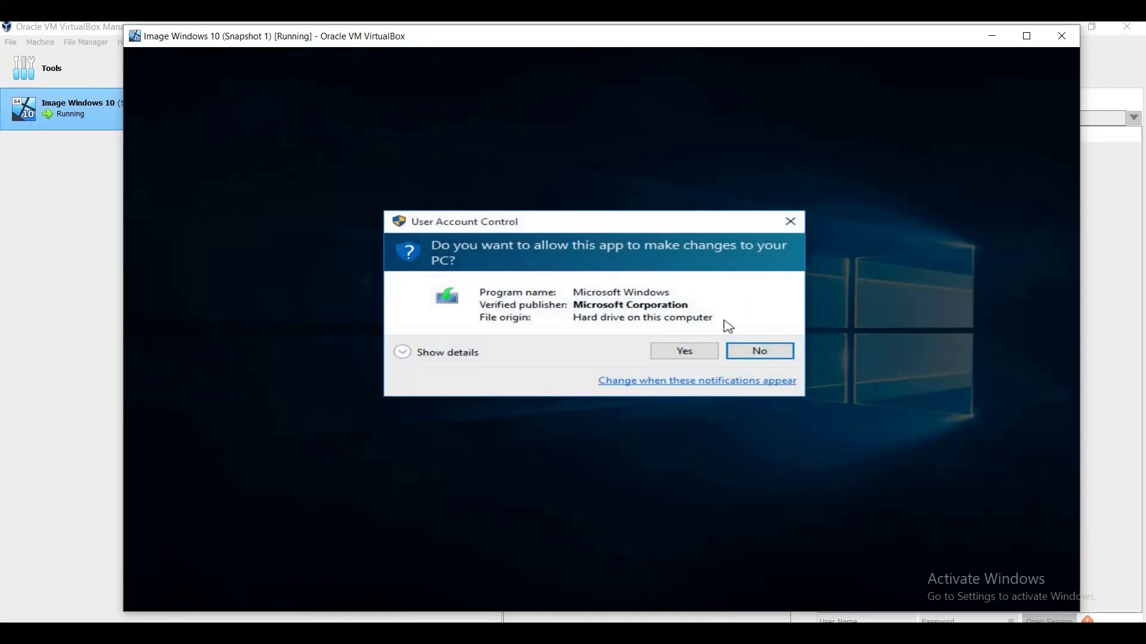
left_click(682, 352)
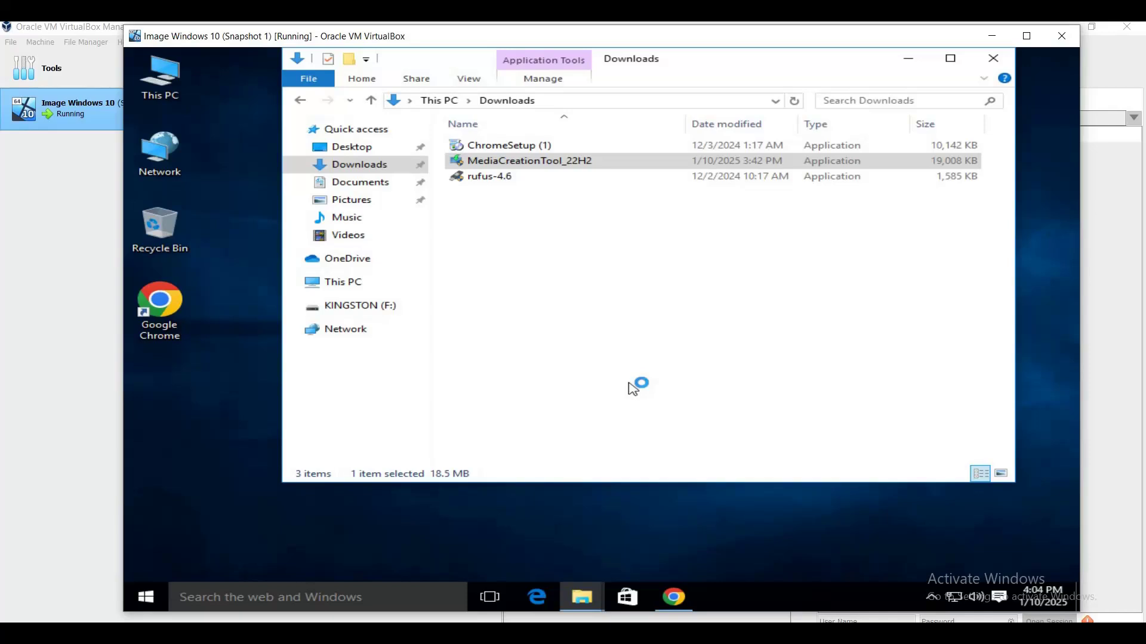
left_click(907, 60)
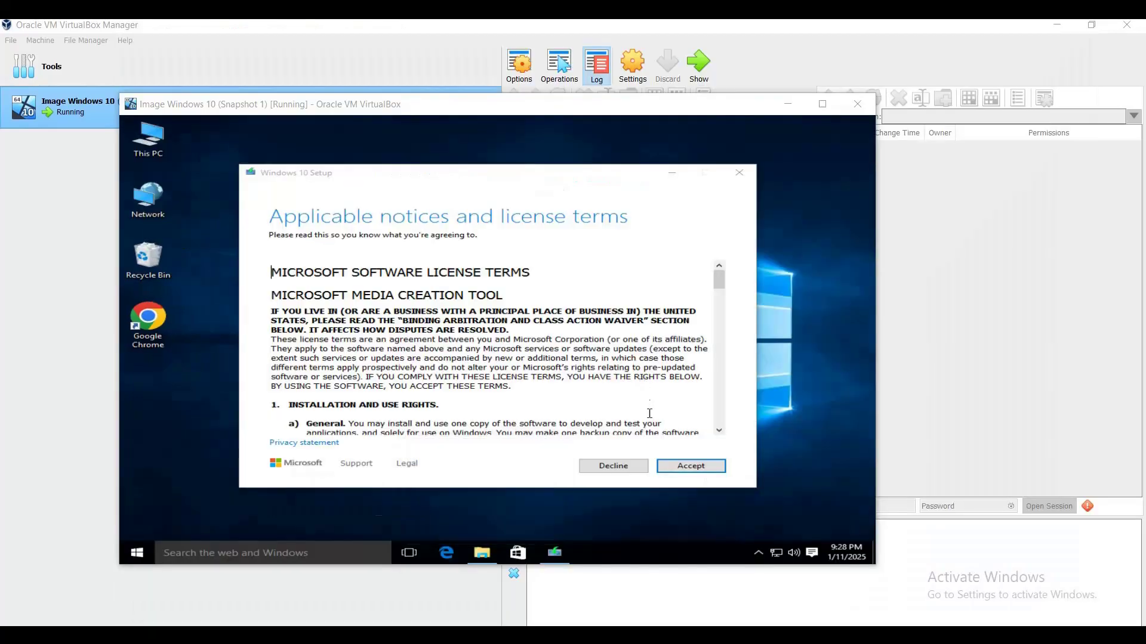
Review the media creation tool's license terms through to the end and accept them.
left_click(690, 470)
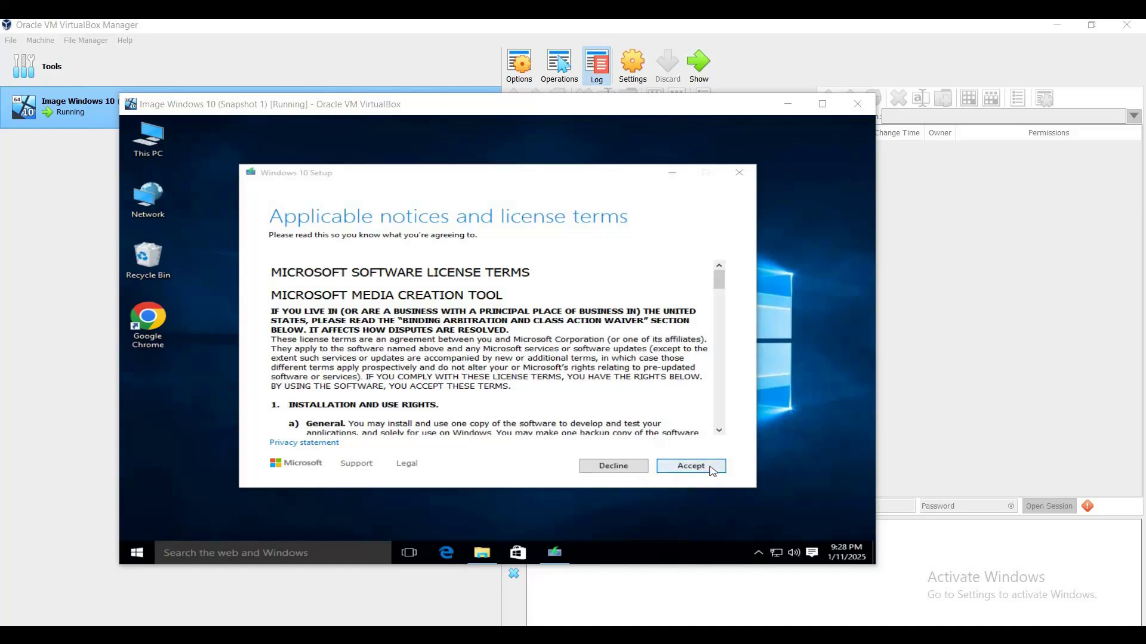
left_click_drag(719, 280, 720, 426)
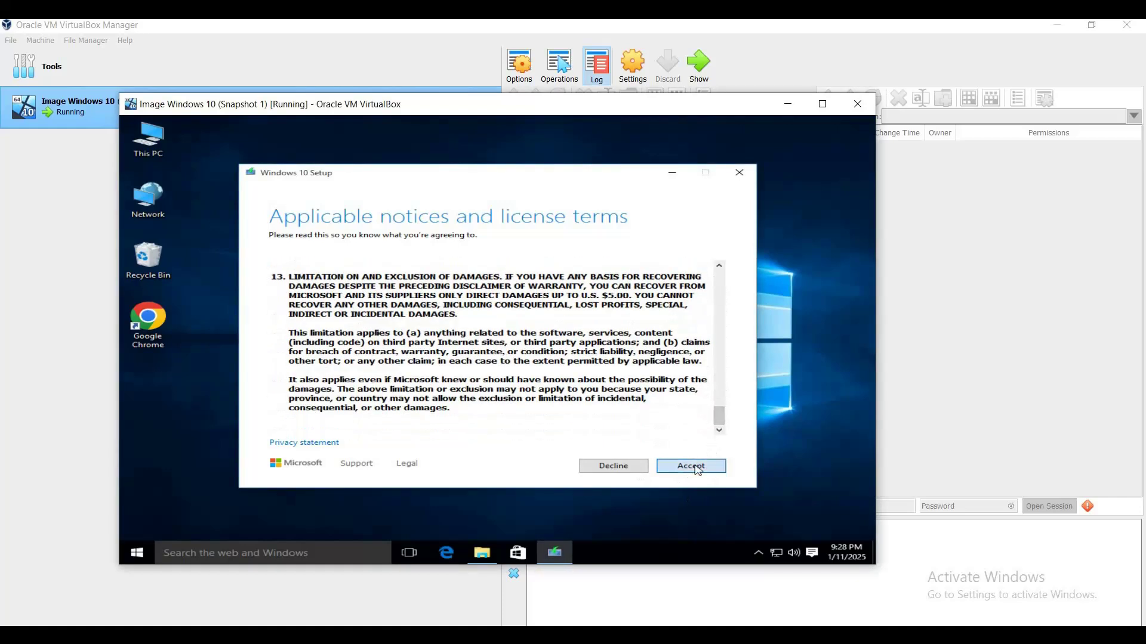
left_click(694, 469)
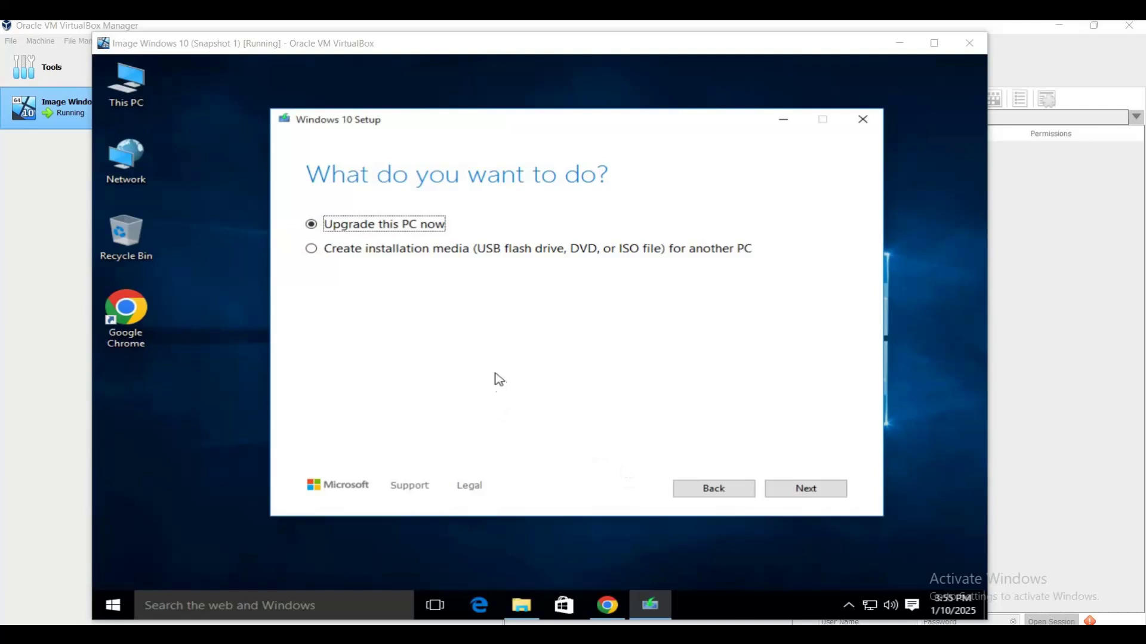
Choose to create installation media for another PC as an ISO file, using the recommended language, edition and architecture.
left_click(311, 249)
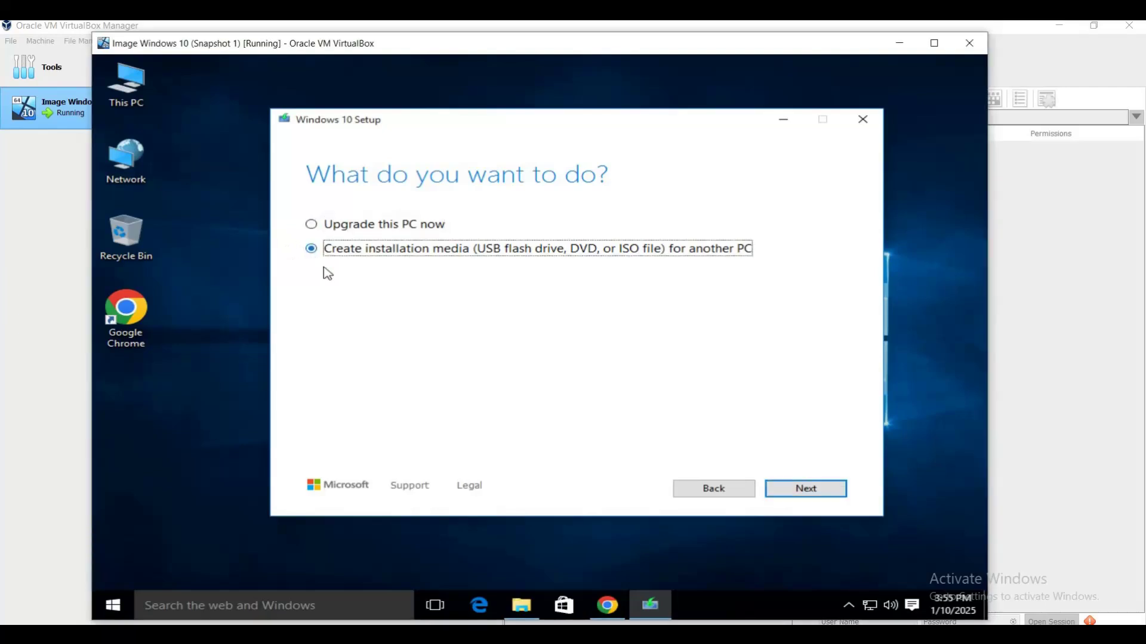
left_click(809, 494)
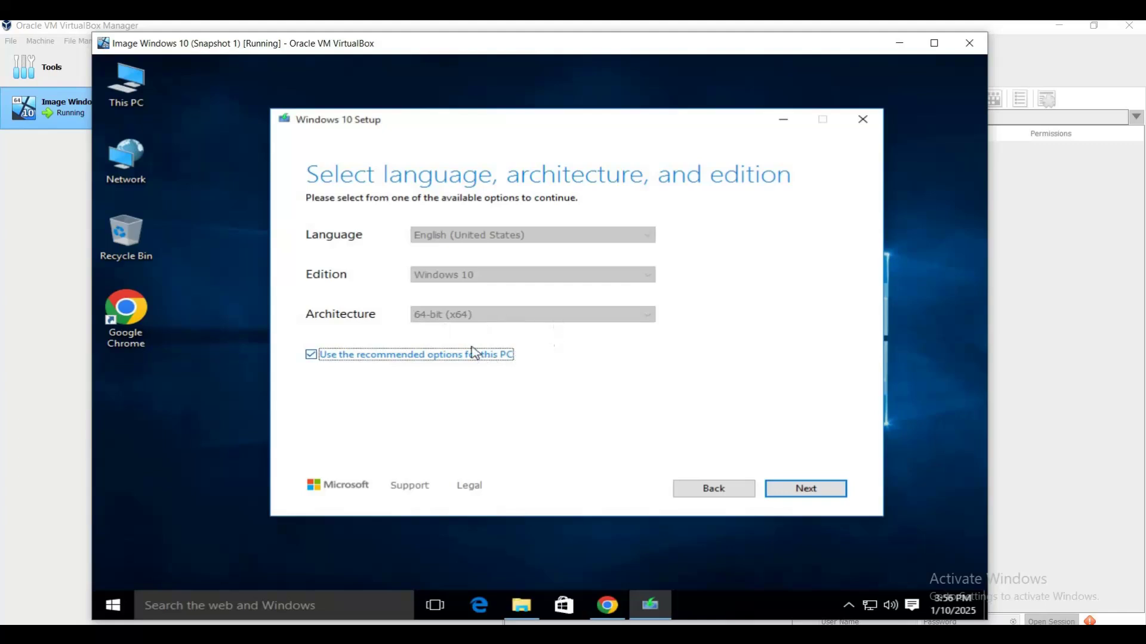
left_click(804, 488)
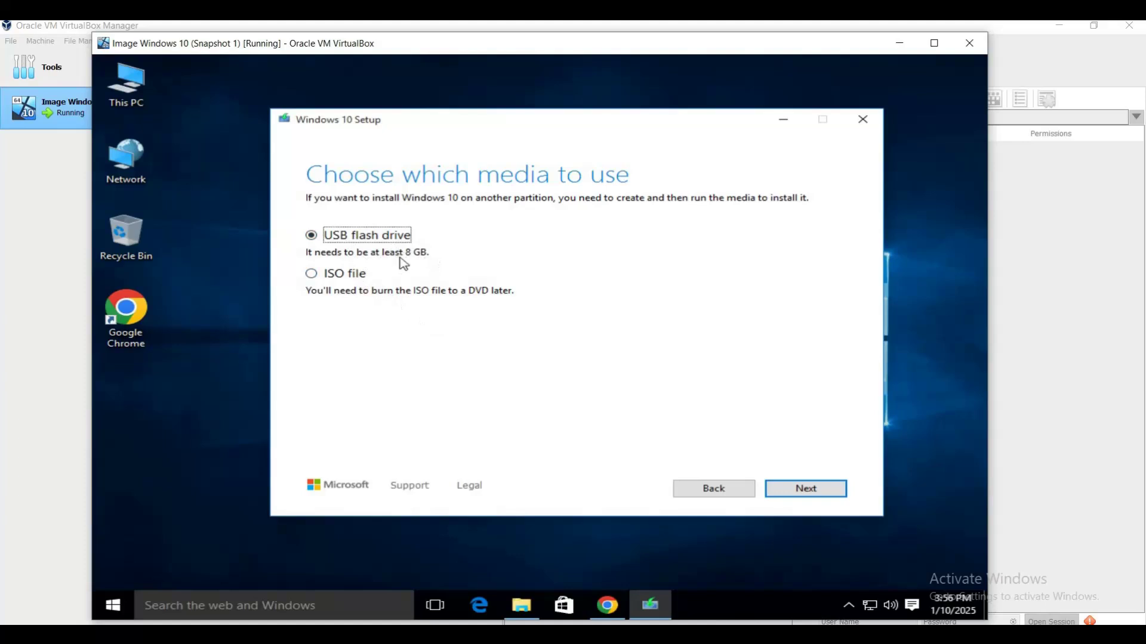
left_click(312, 275)
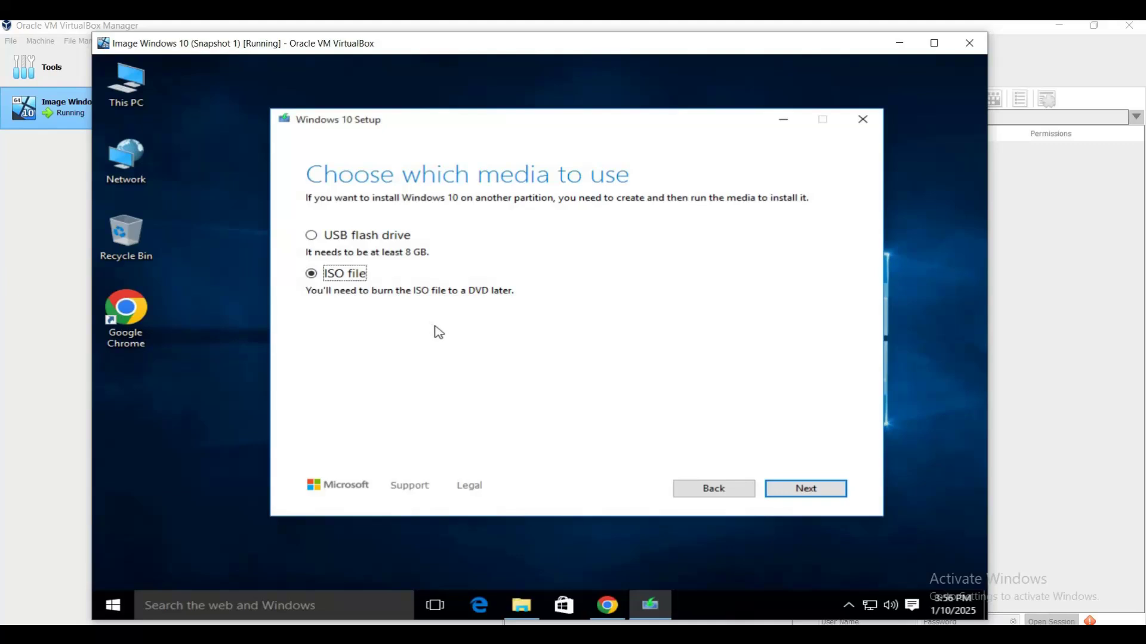
left_click(809, 494)
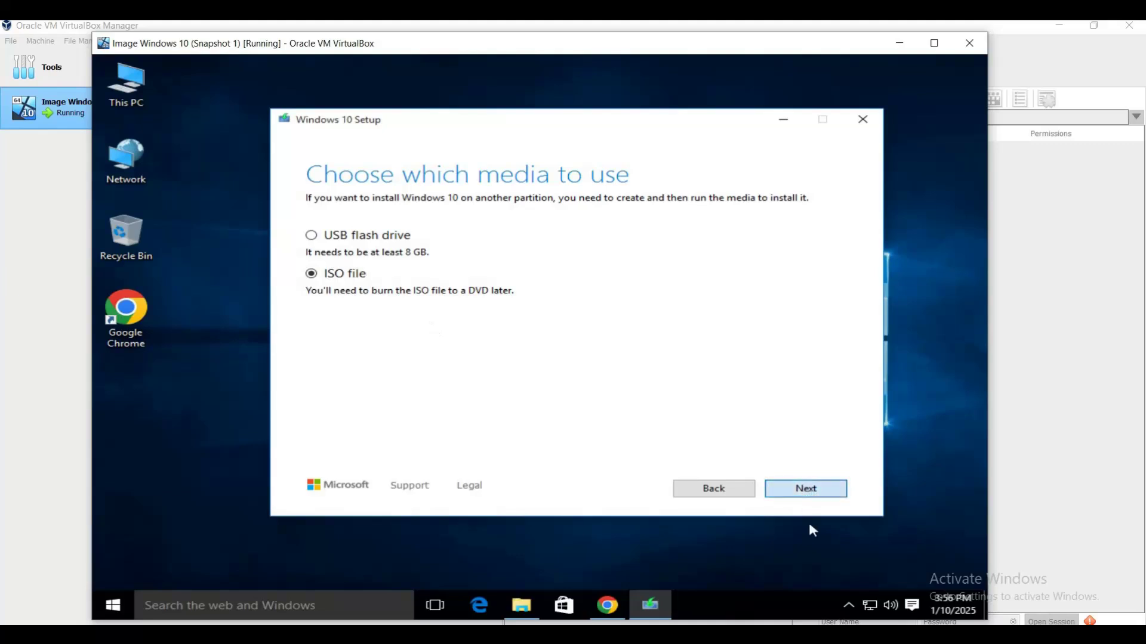
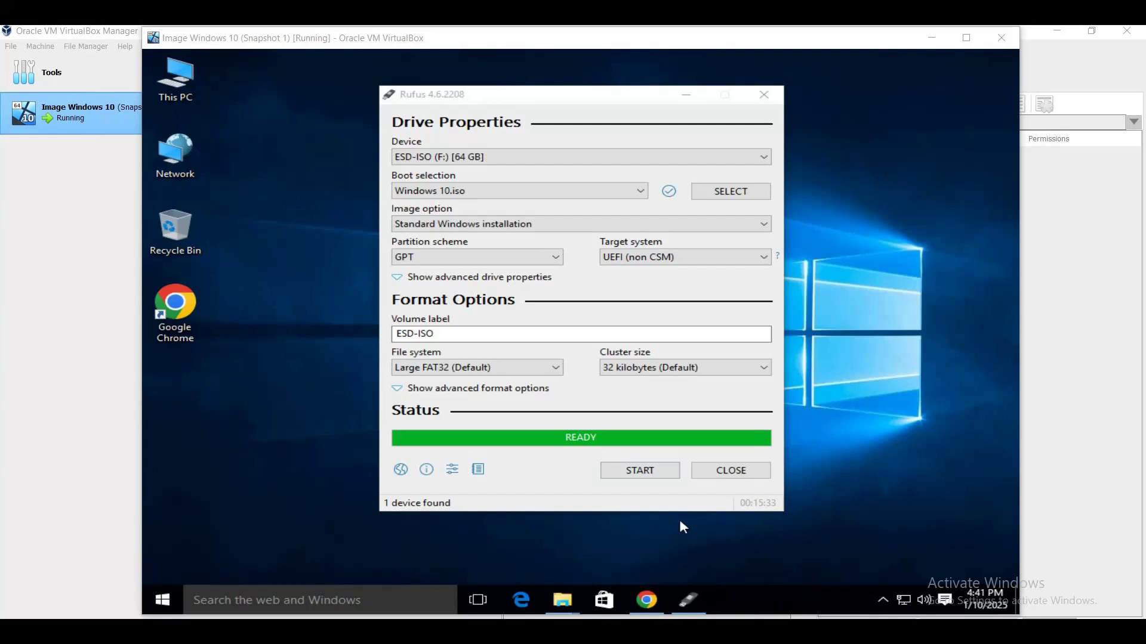
Close Rufus, inspect the installation files on the ESD-ISO (F:) drive, and close the file window.
left_click(735, 477)
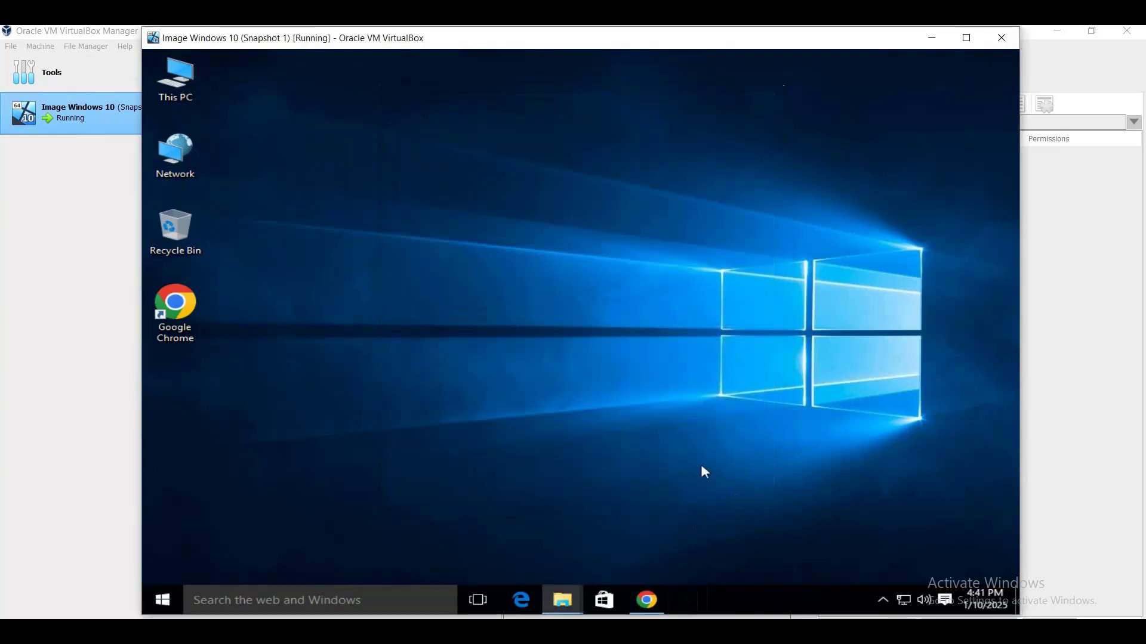
double_click(179, 80)
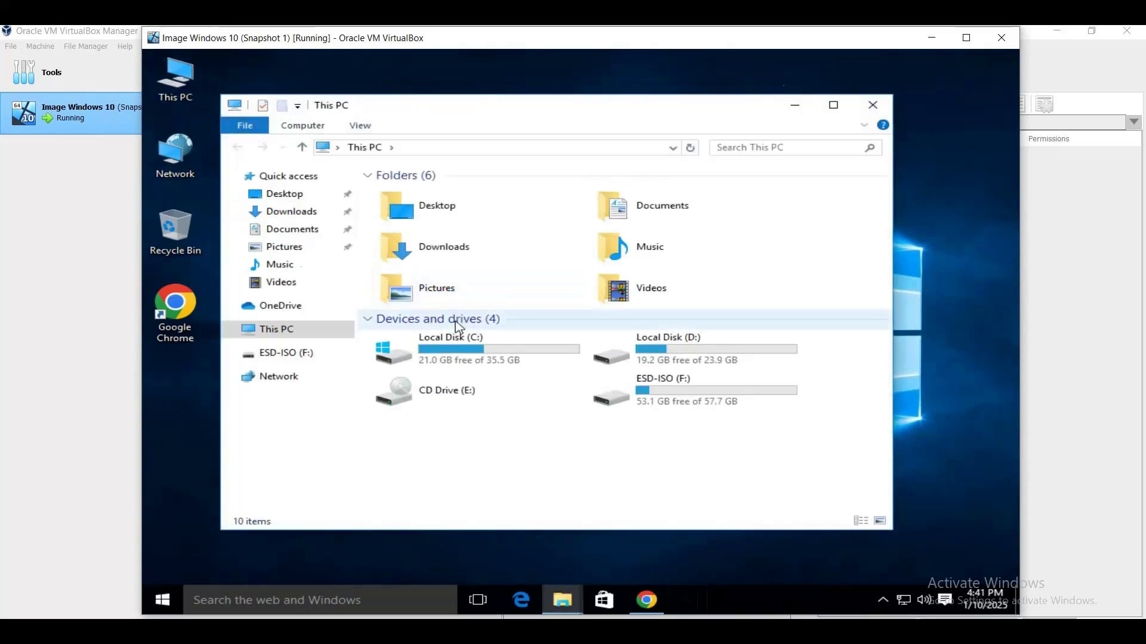
double_click(681, 404)
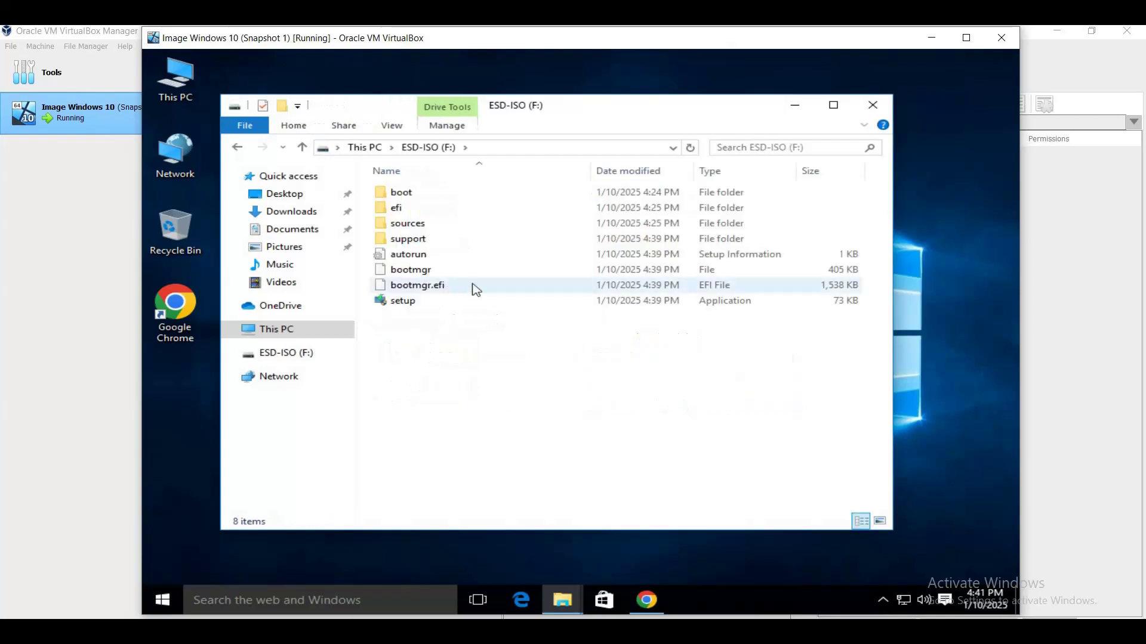
left_click(311, 363)
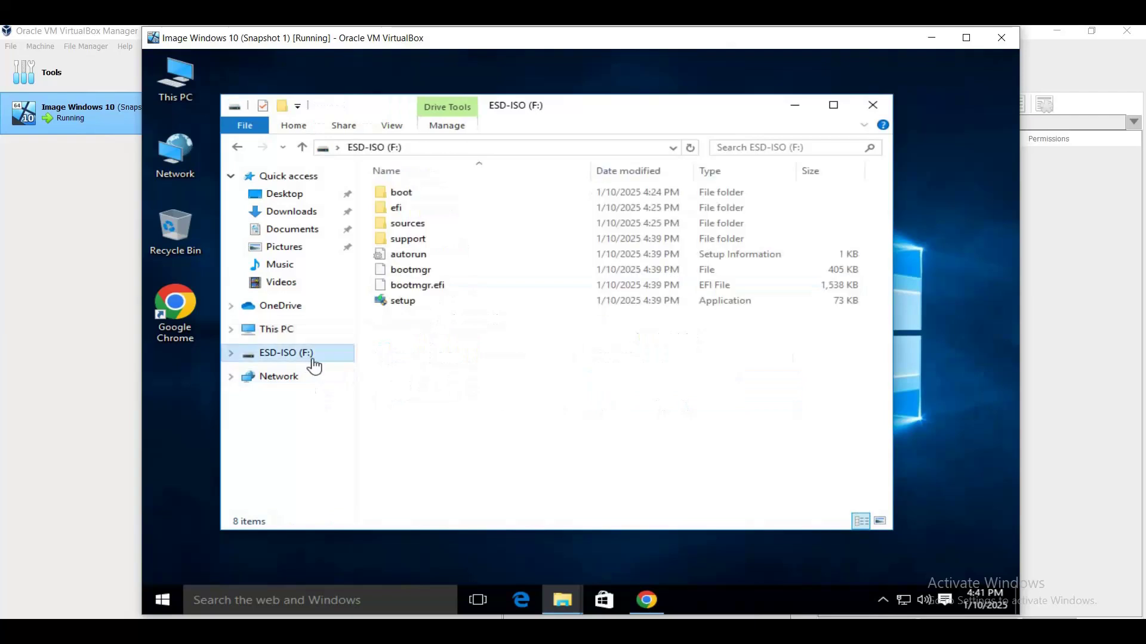
left_click(289, 329)
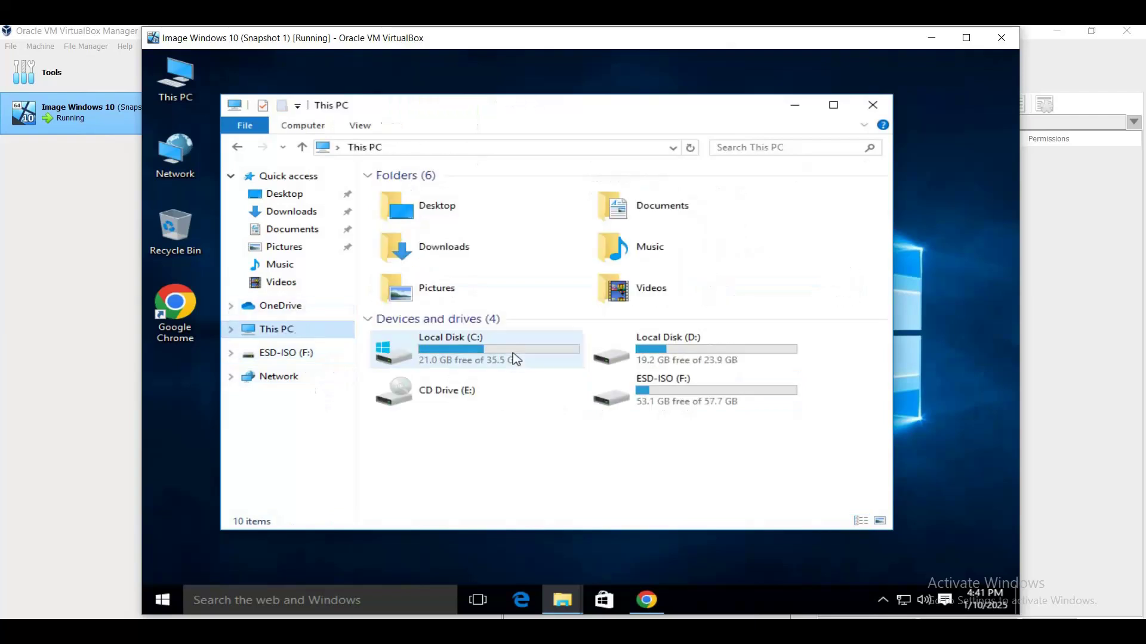
left_click(874, 108)
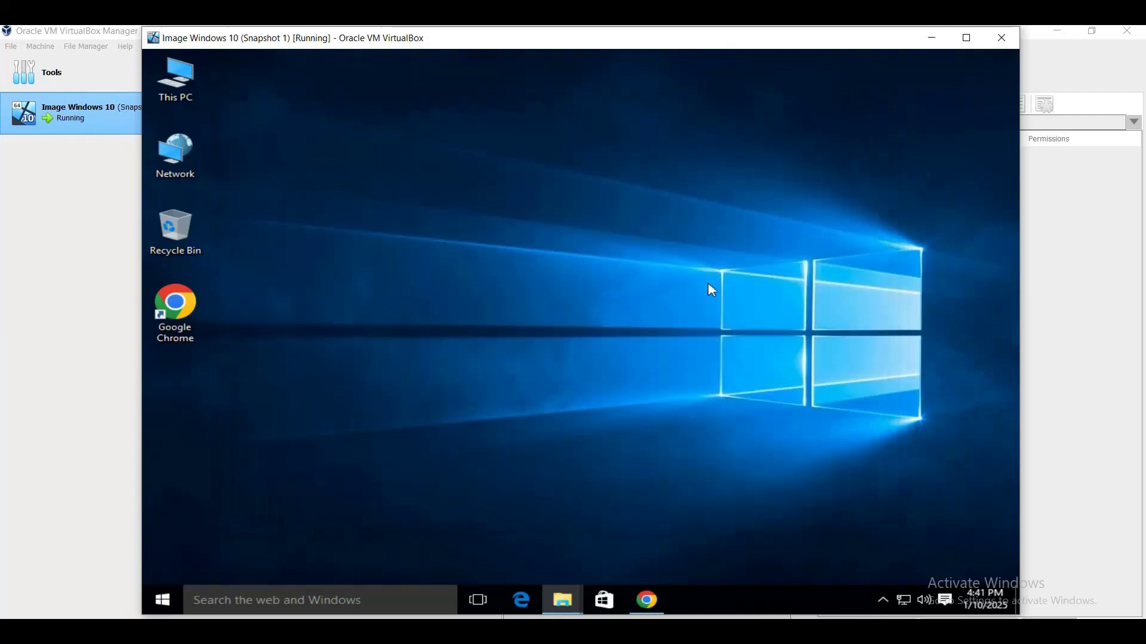
Bring up the shut down or sign out options for the virtual machine's Windows system.
right_click(168, 600)
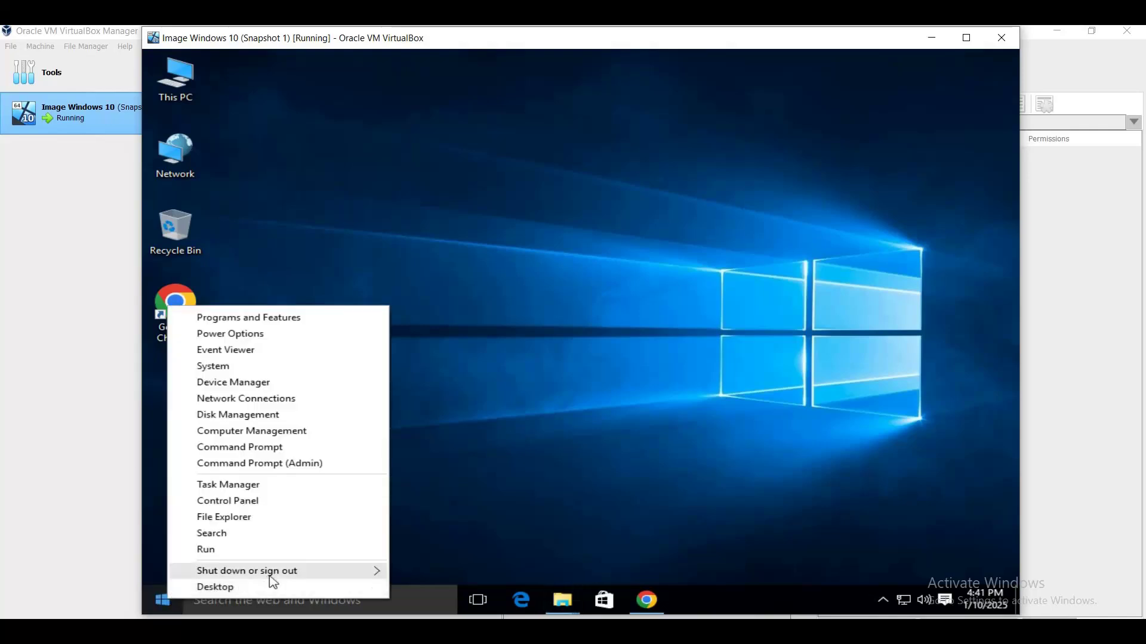
mouse_move(274, 582)
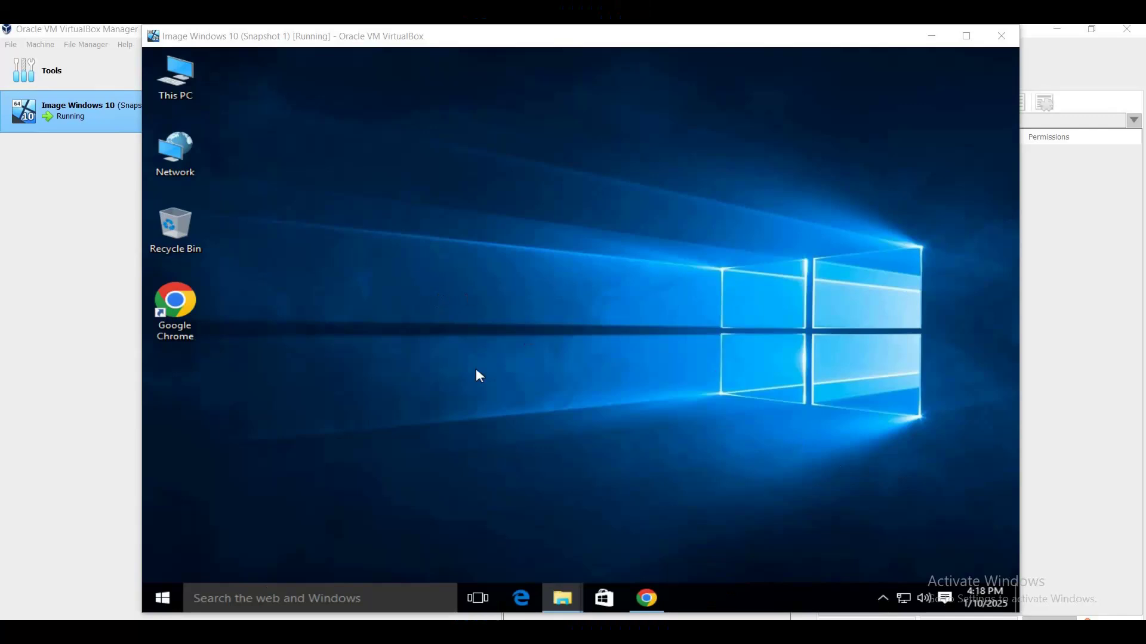
Check the Windows 10 disc image on Local Disk (D:) and minimize the file window.
double_click(188, 88)
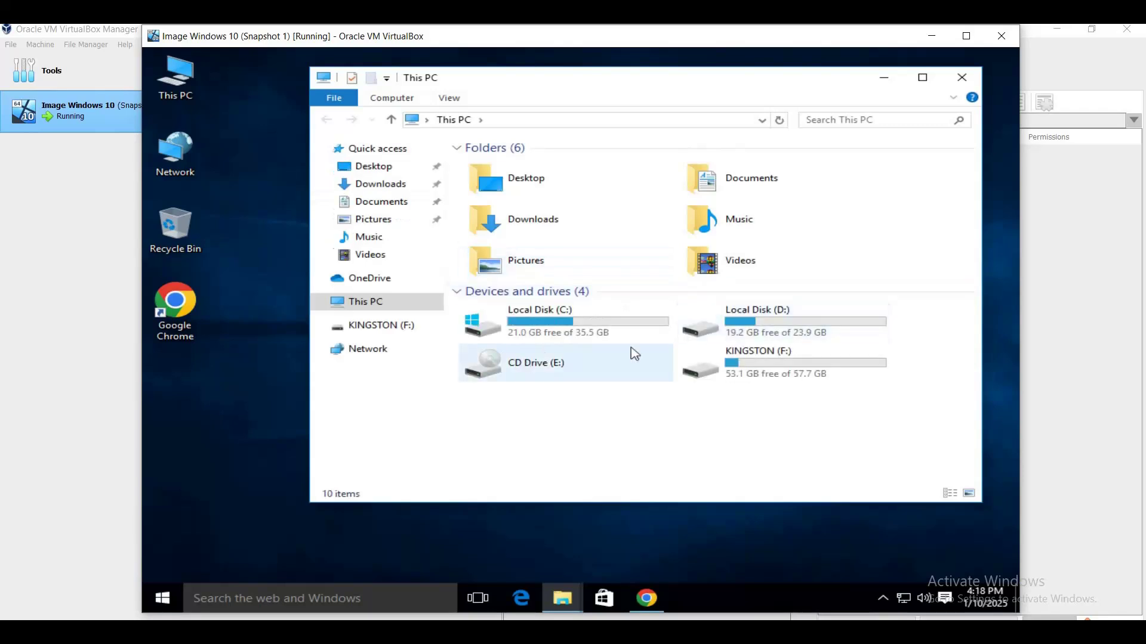
double_click(764, 332)
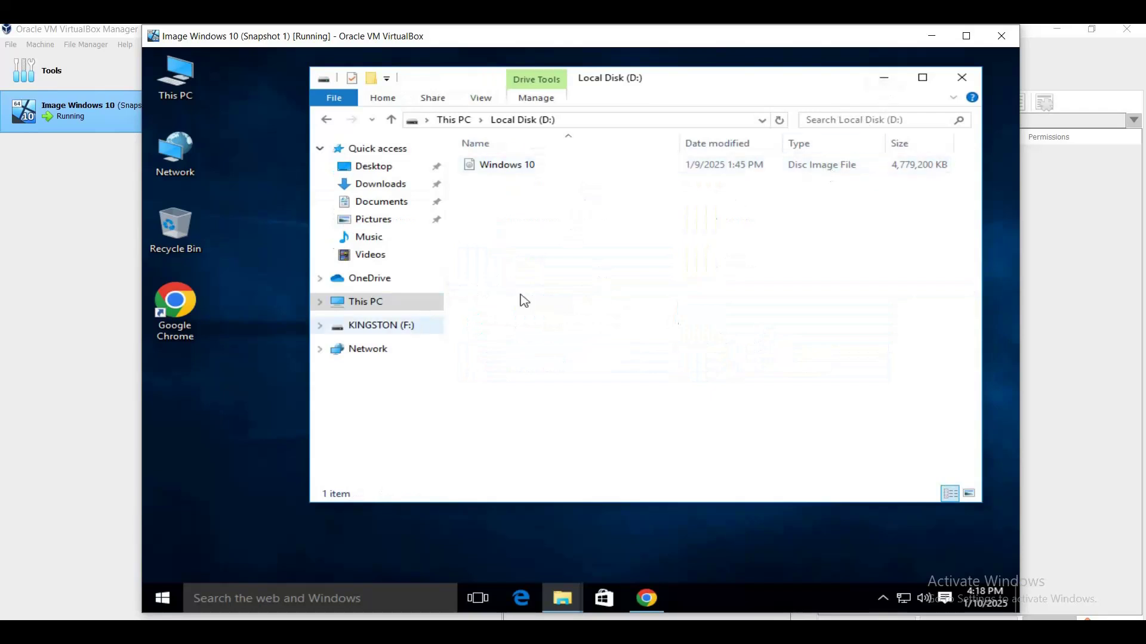
left_click(884, 81)
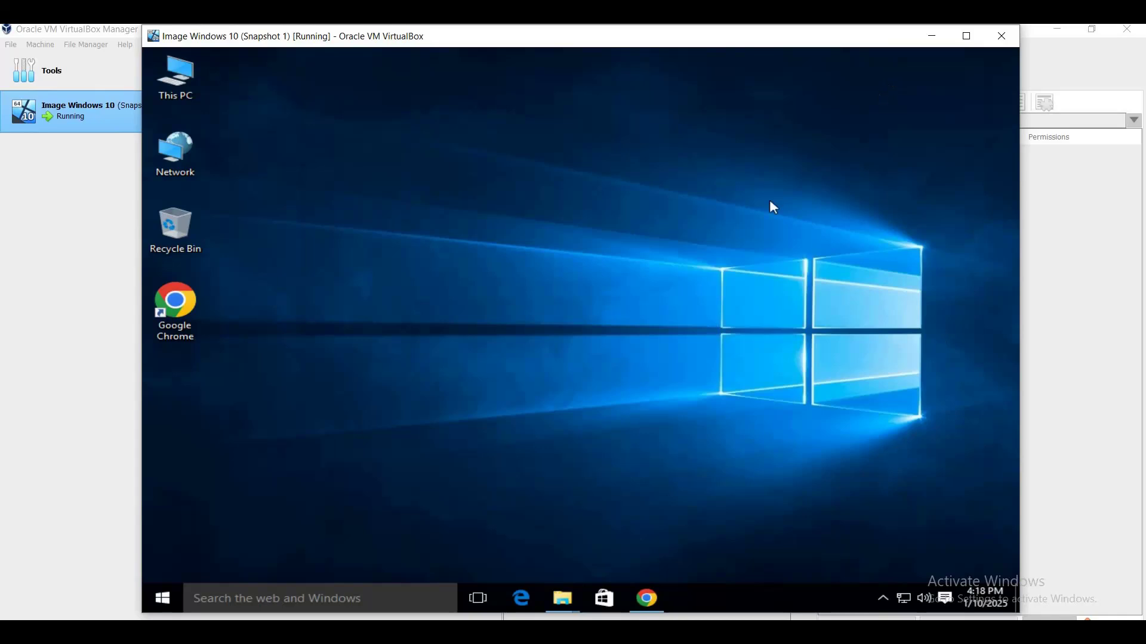
Search Google for the Rufus download in Chrome, view the results, and close the browser.
double_click(168, 341)
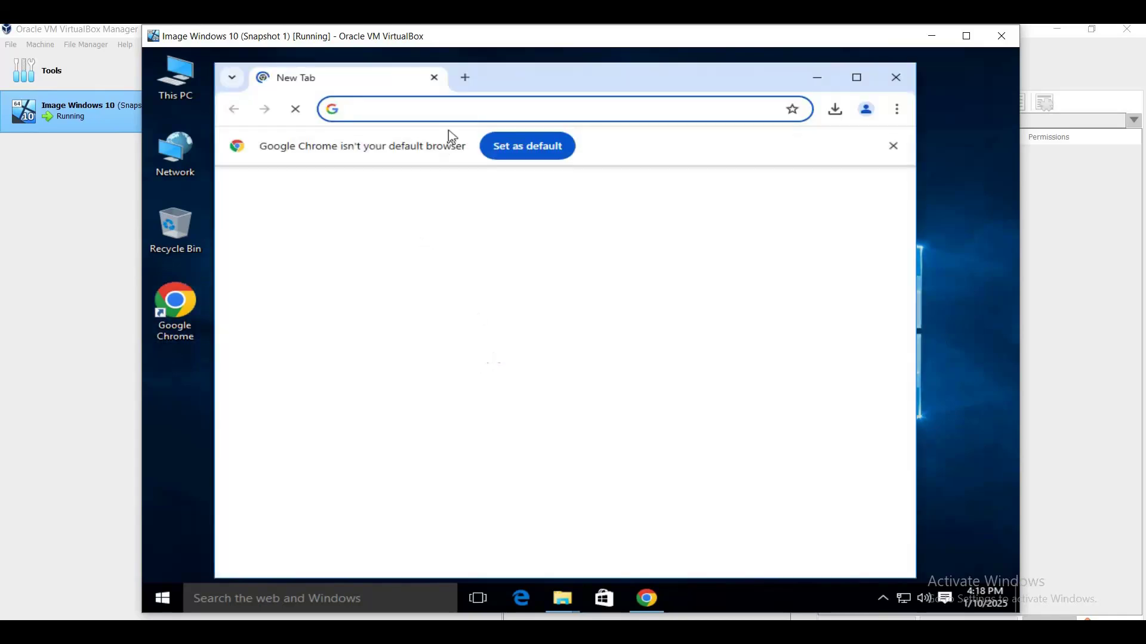
left_click(463, 106)
type("ru")
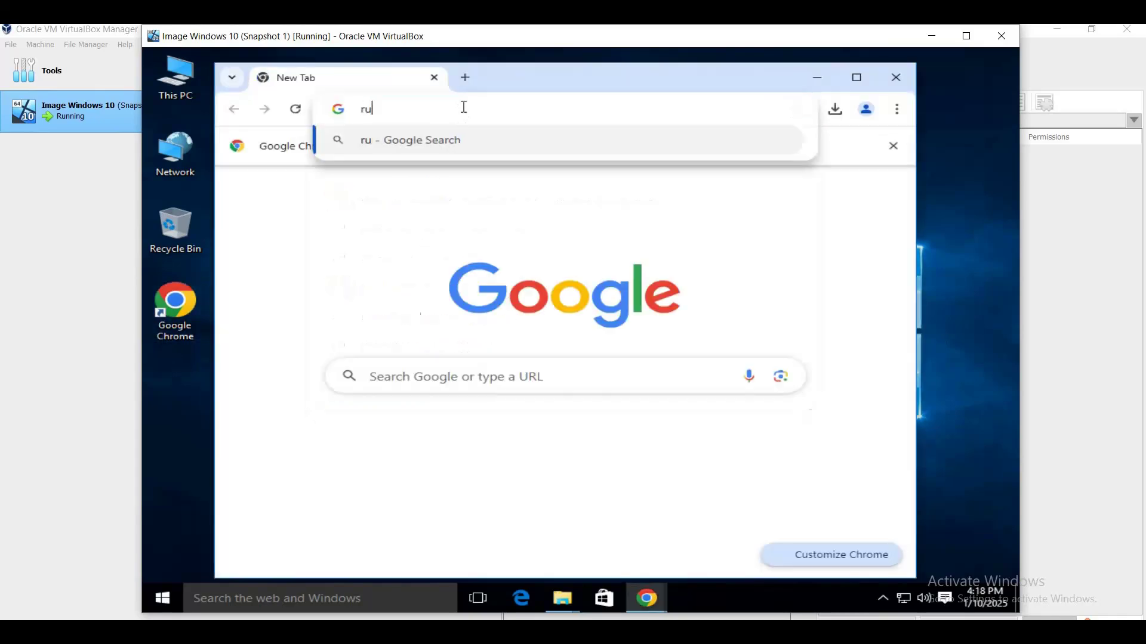
type("fus")
key("BackSpace")
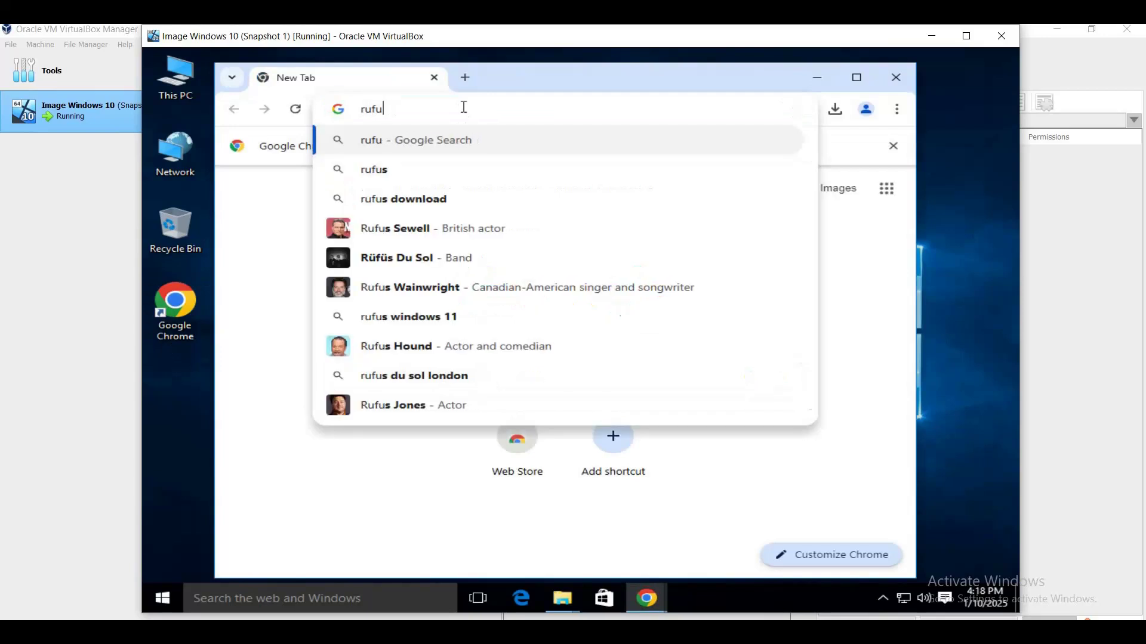
type("s")
left_click(501, 169)
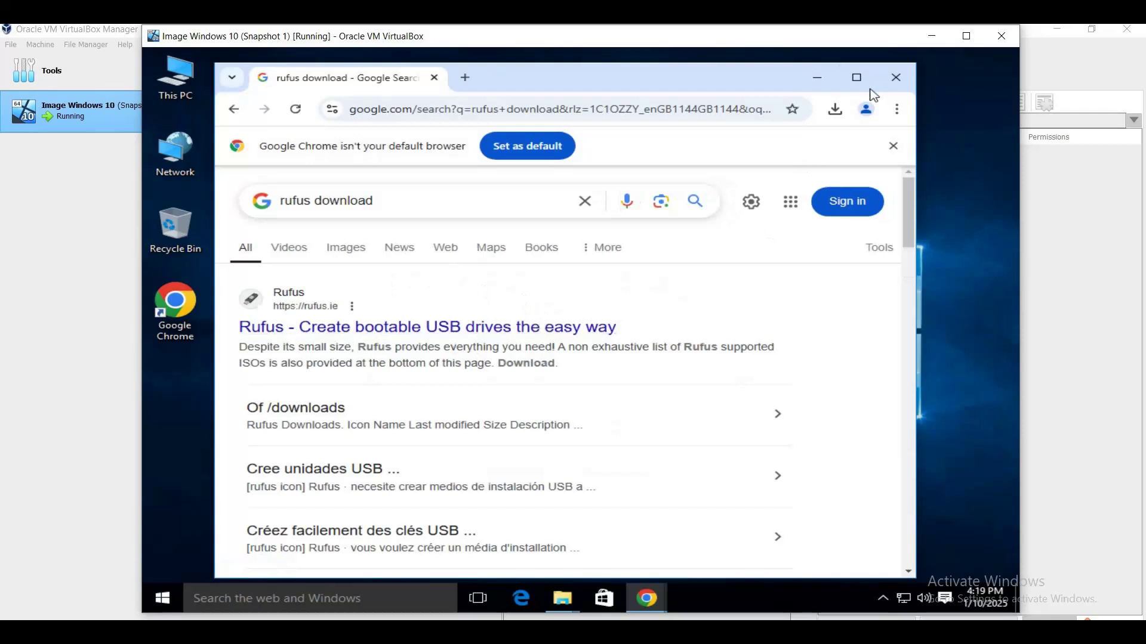
left_click(895, 78)
Launch rufus-4.6 from the Downloads folder, allow it to make changes, and decline online update checks.
double_click(182, 95)
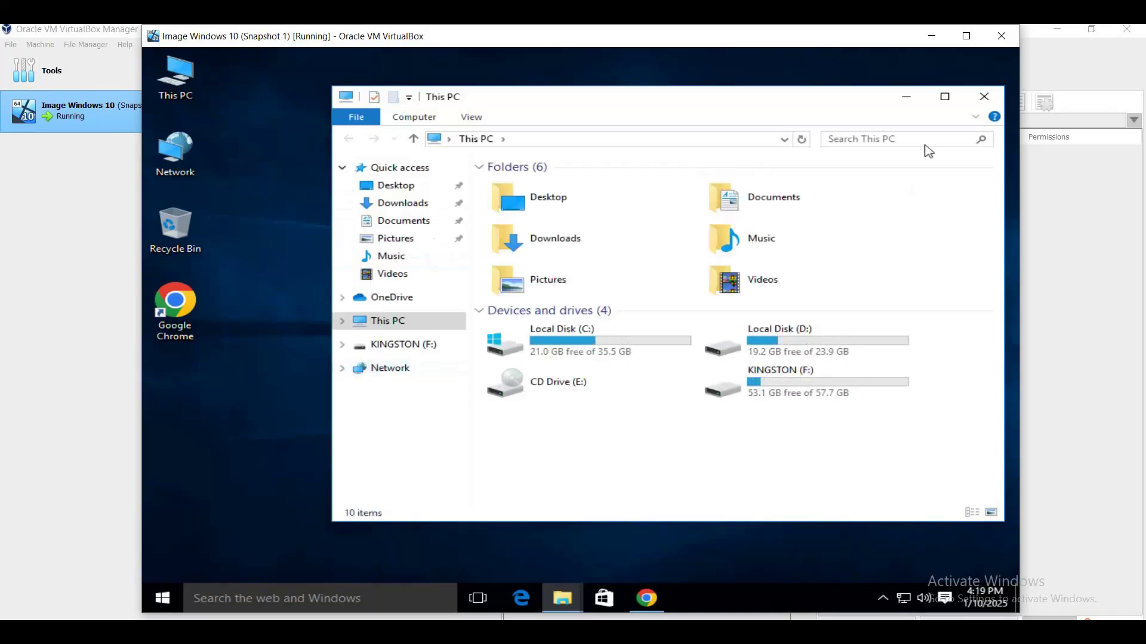
left_click(403, 204)
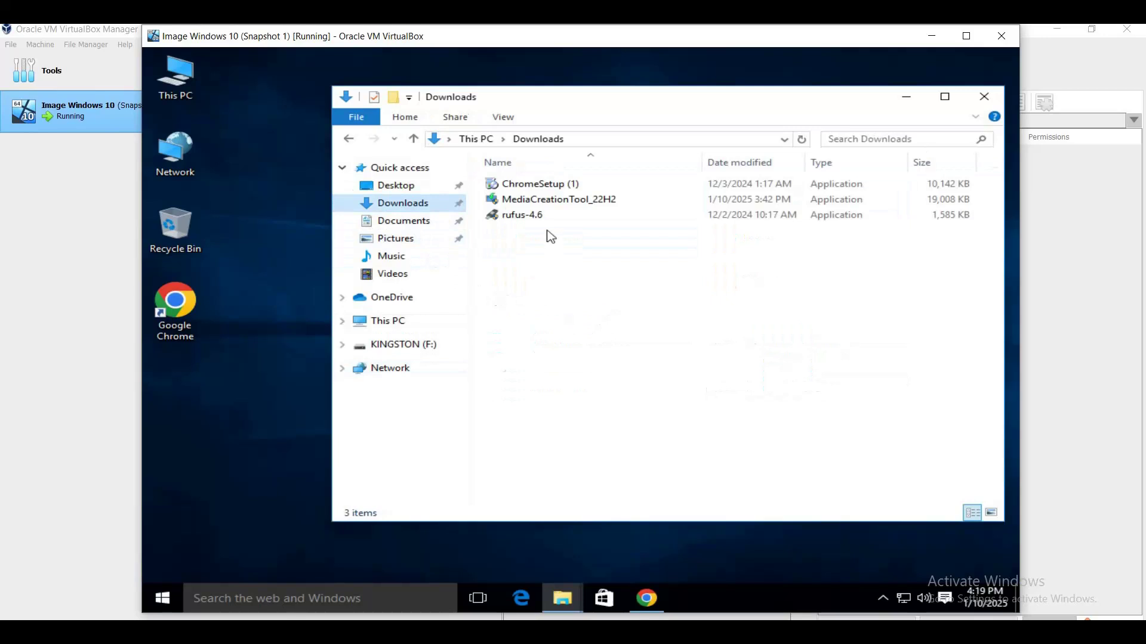
left_click(539, 220)
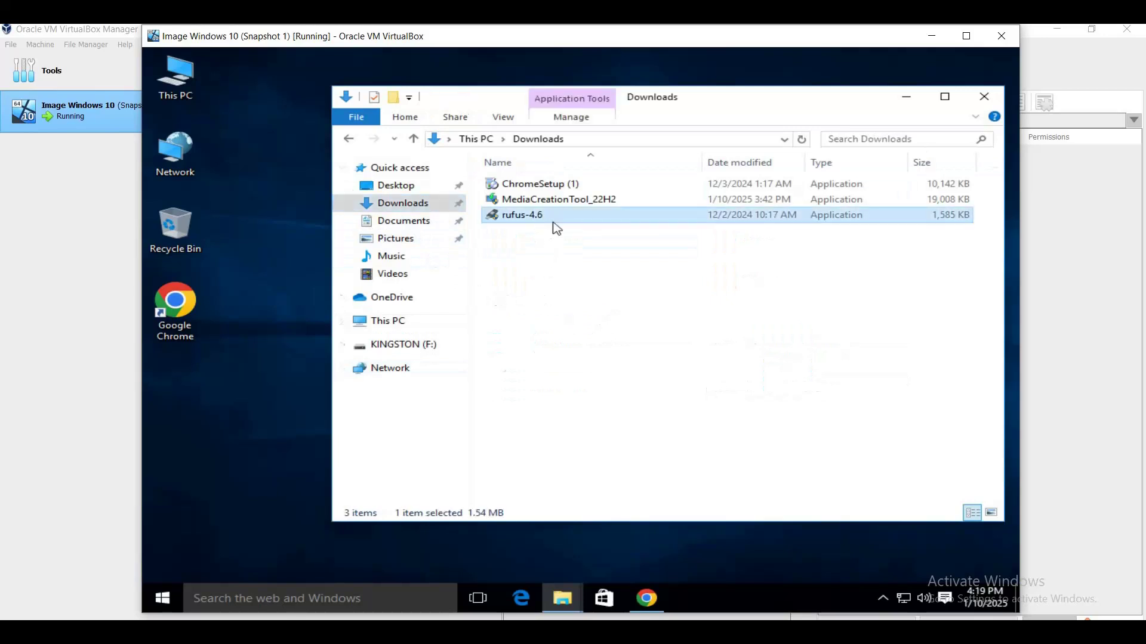
double_click(555, 220)
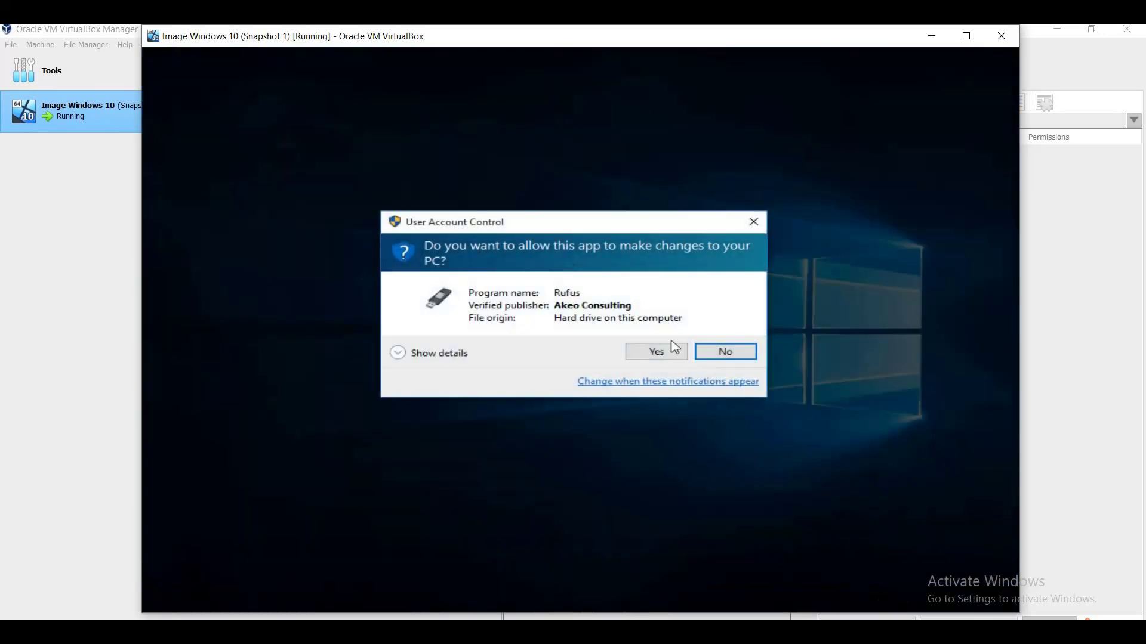
left_click(667, 351)
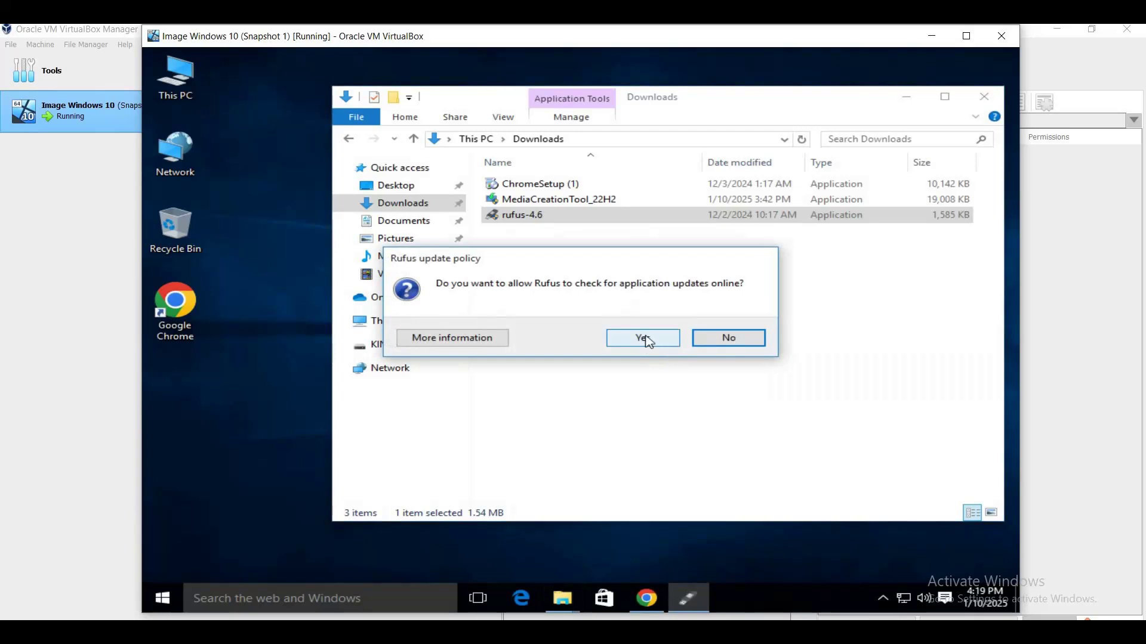
left_click(727, 337)
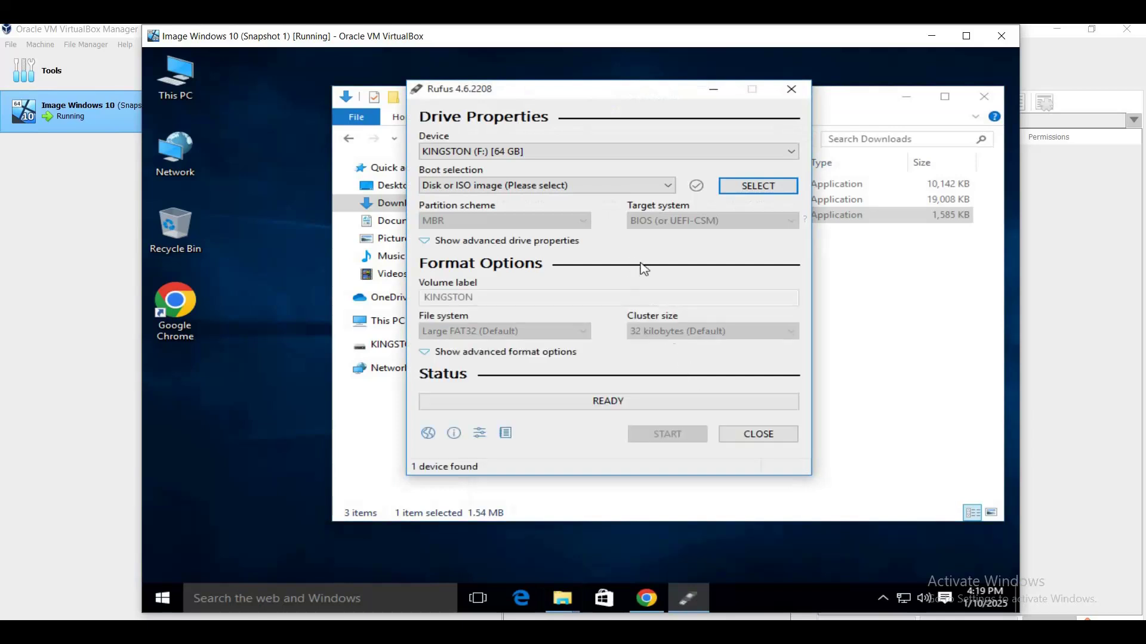
Choose KINGSTON (F:) as the Rufus device and Disk or ISO image as the boot selection.
left_click_drag(599, 100, 550, 119)
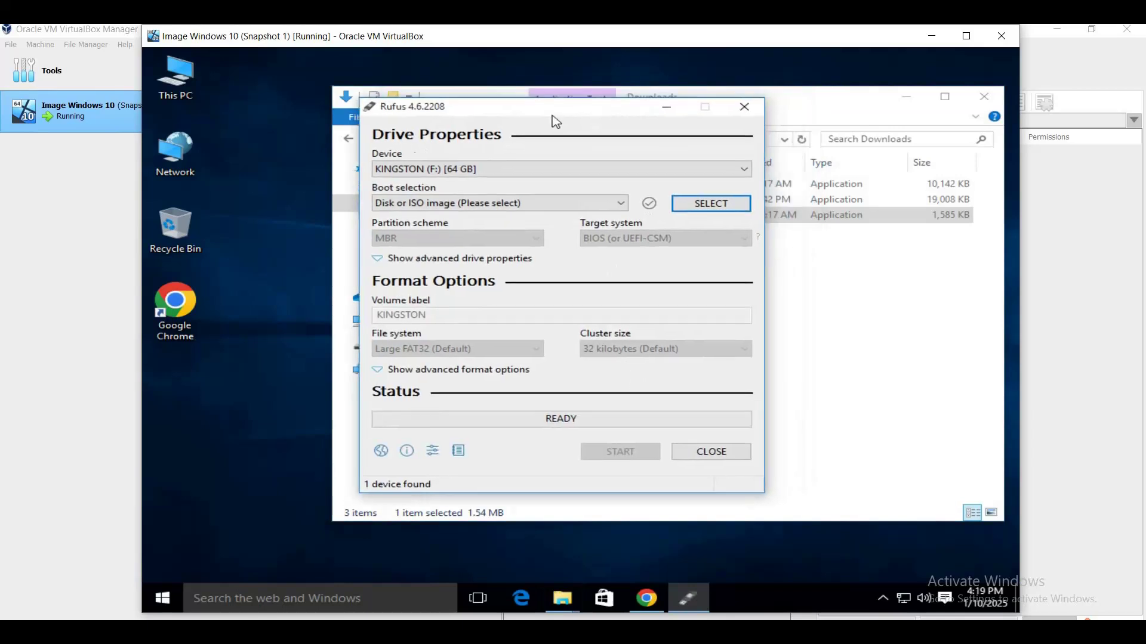
left_click(530, 173)
left_click(530, 184)
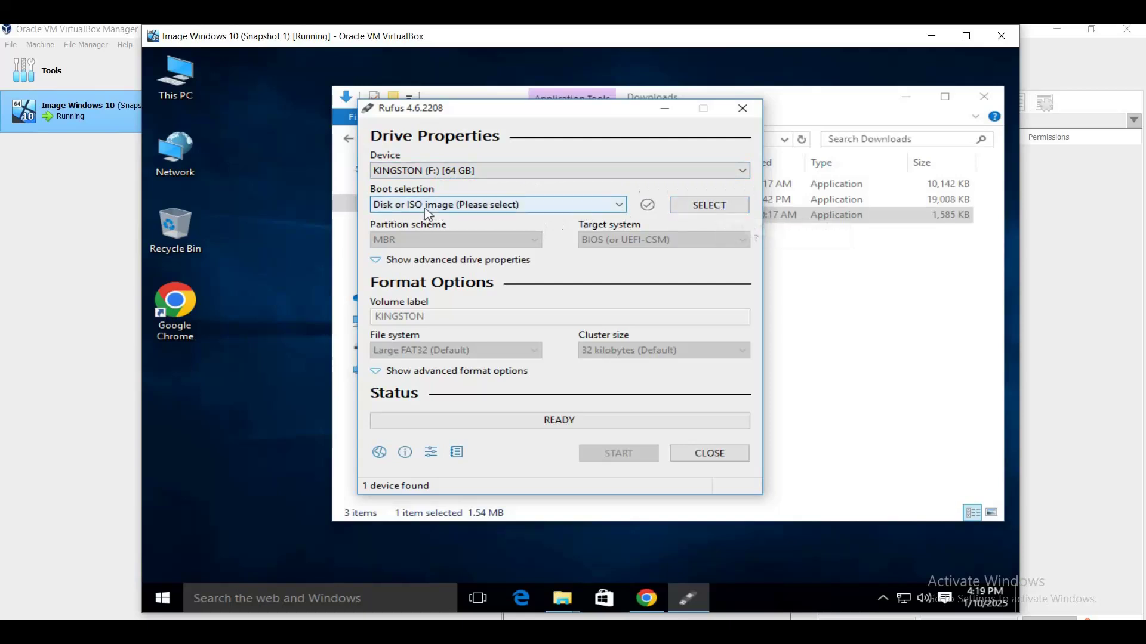
left_click(452, 204)
left_click(489, 206)
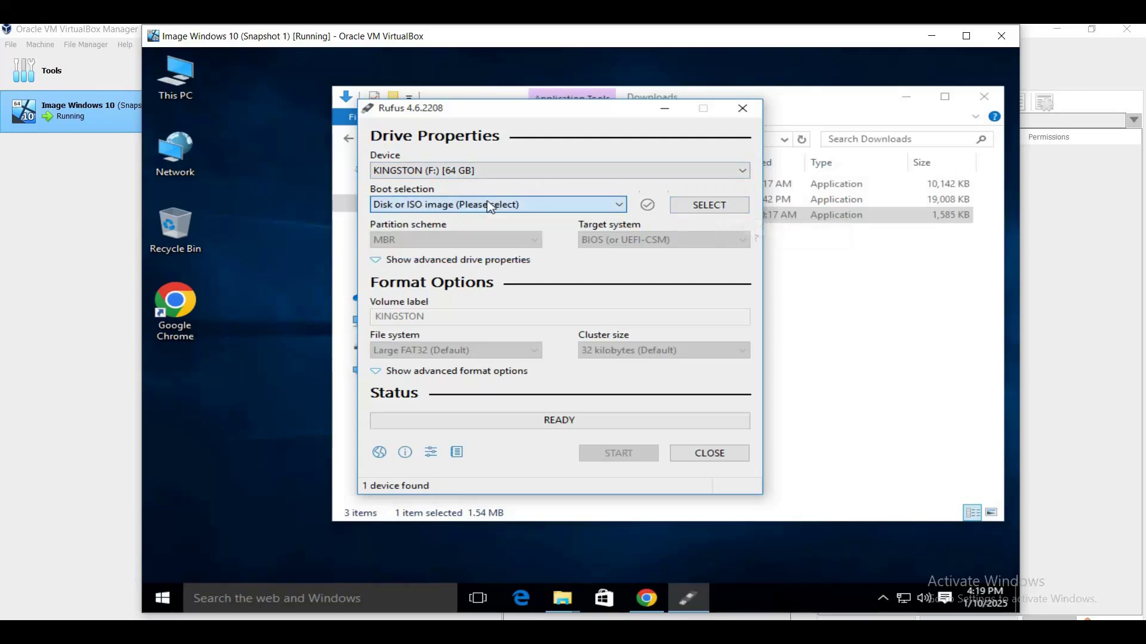
Load the Windows 10 disc image from Local Disk (D:) as the boot image.
left_click(722, 209)
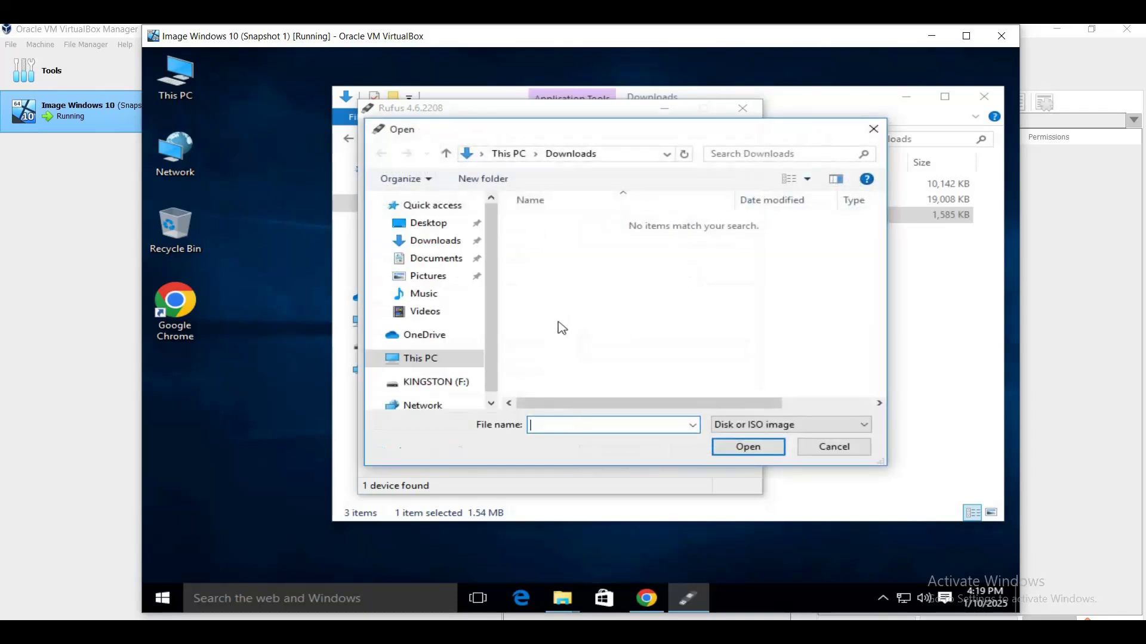
scroll(495, 376, "down", 1)
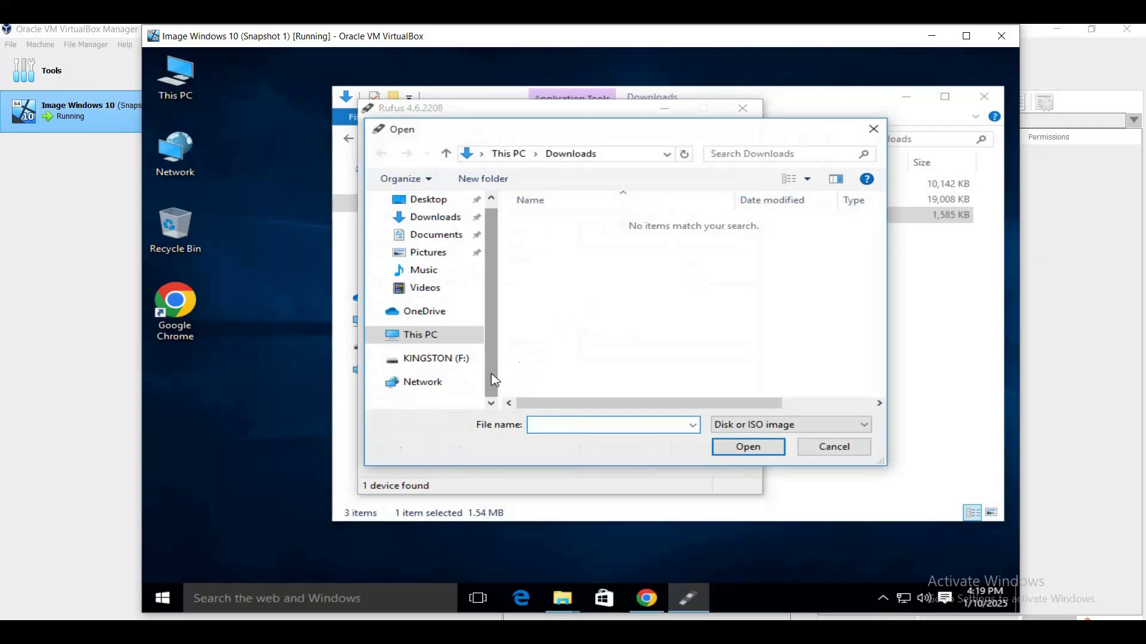
left_click(452, 338)
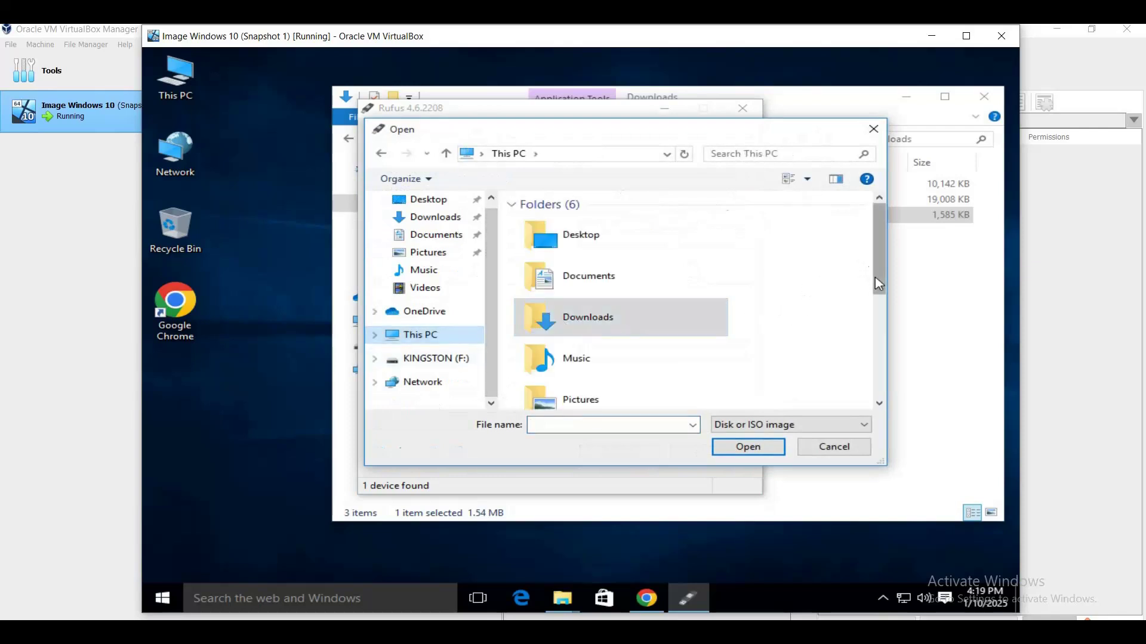
left_click_drag(879, 278, 879, 376)
double_click(649, 320)
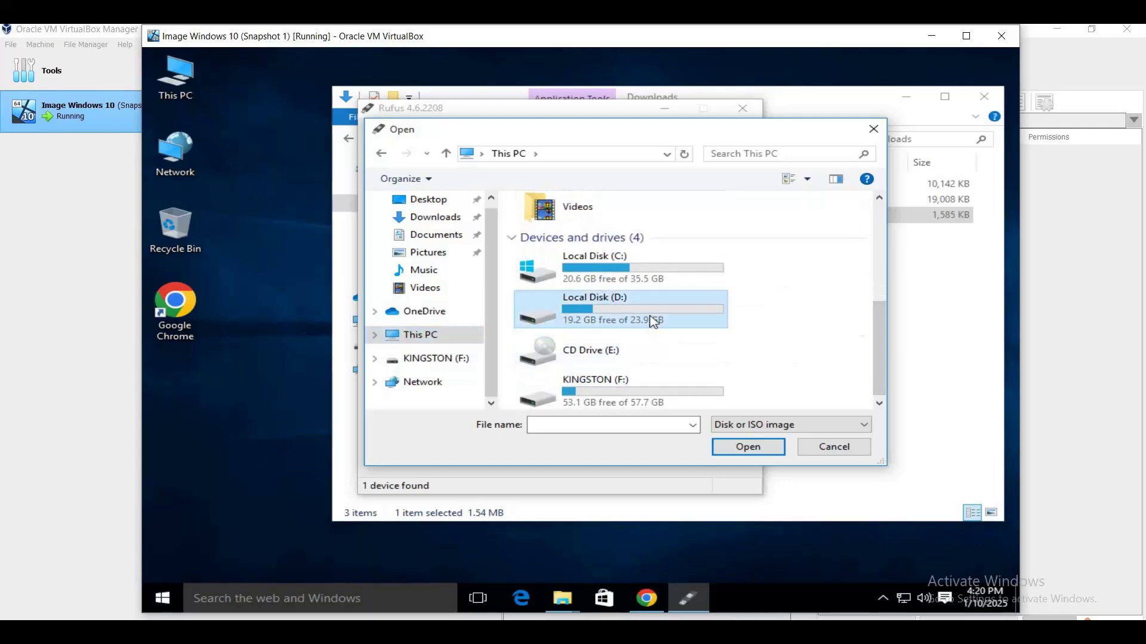
left_click(618, 228)
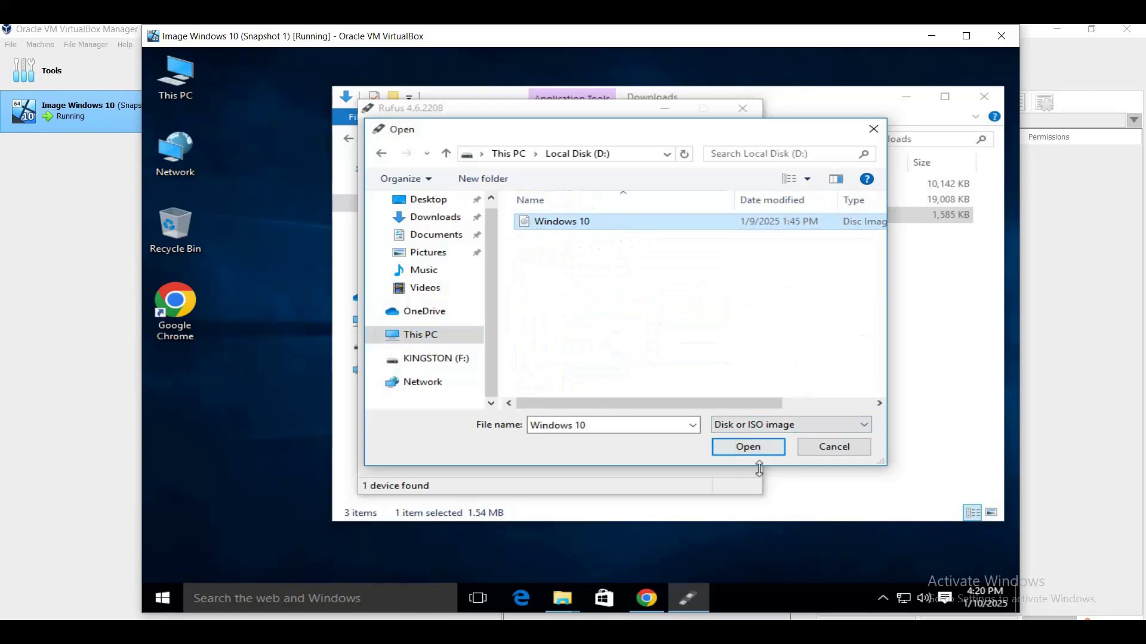
left_click(746, 449)
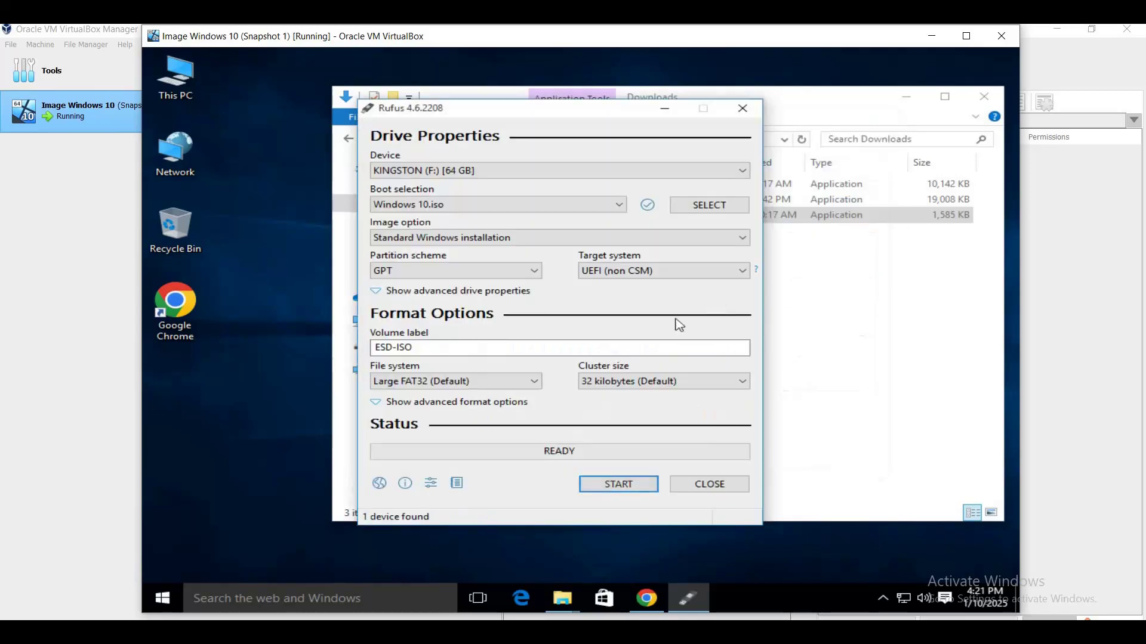
Try the MBR partition scheme and set it back to GPT.
mouse_move(504, 246)
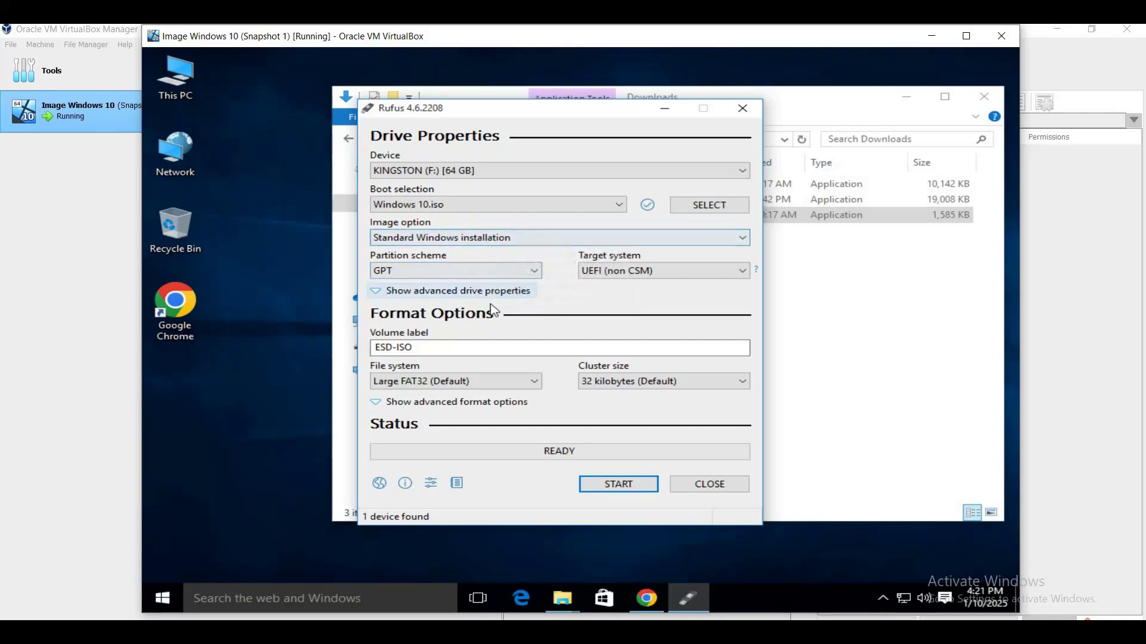
mouse_move(509, 278)
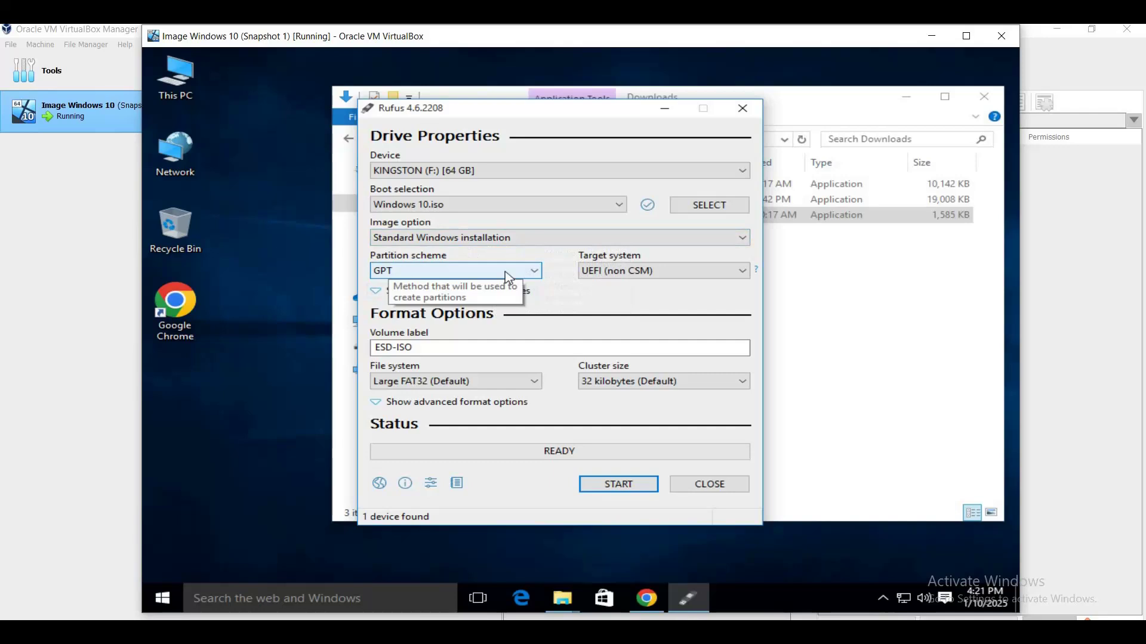
left_click(507, 276)
left_click(492, 289)
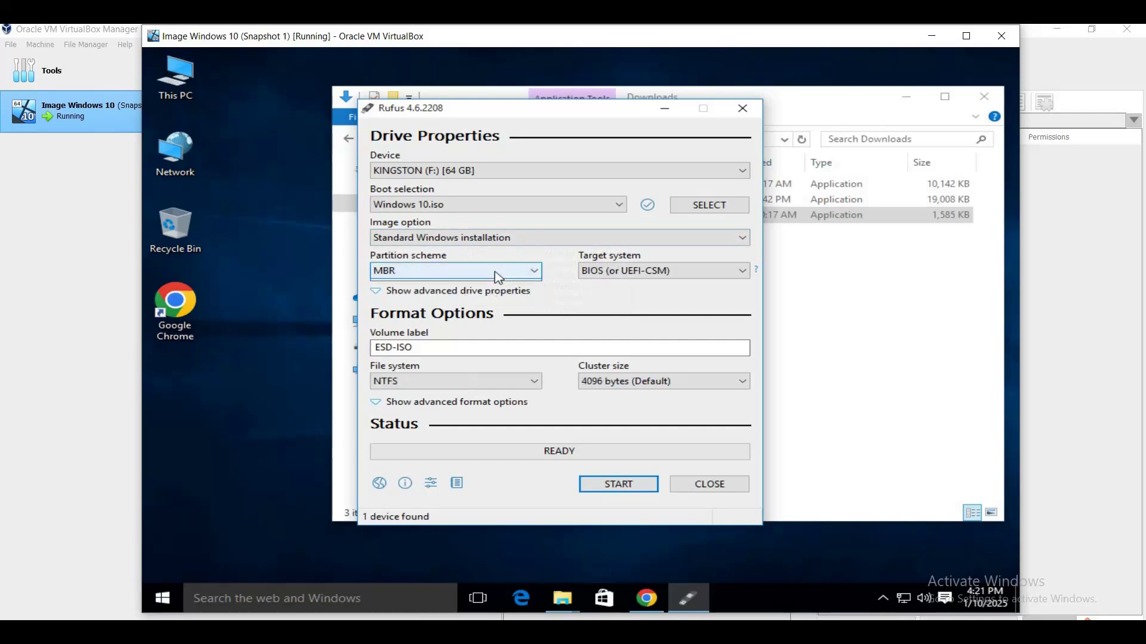
left_click(499, 274)
left_click(477, 283)
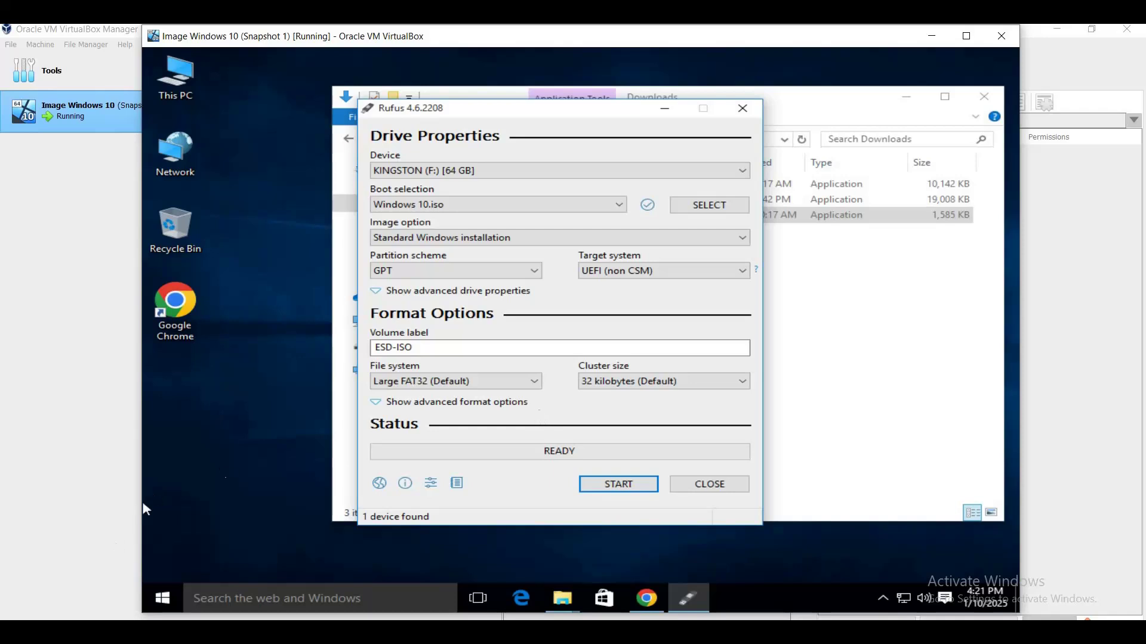
Open Windows Disk Management to view the virtual machine's disks and the USB drive.
left_click(165, 600)
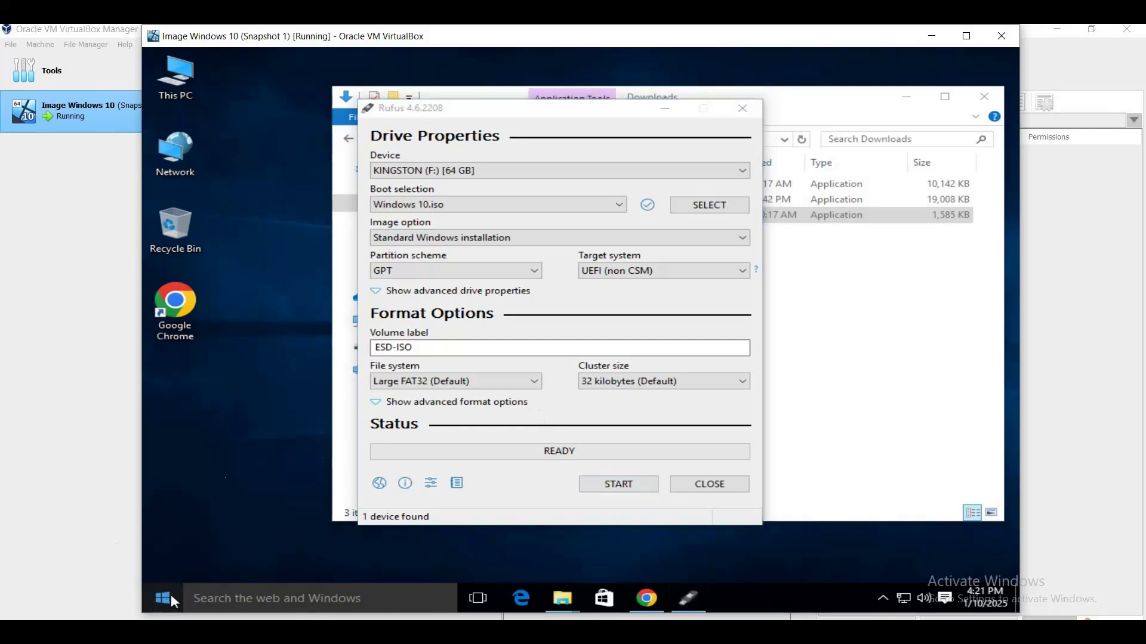
right_click(170, 594)
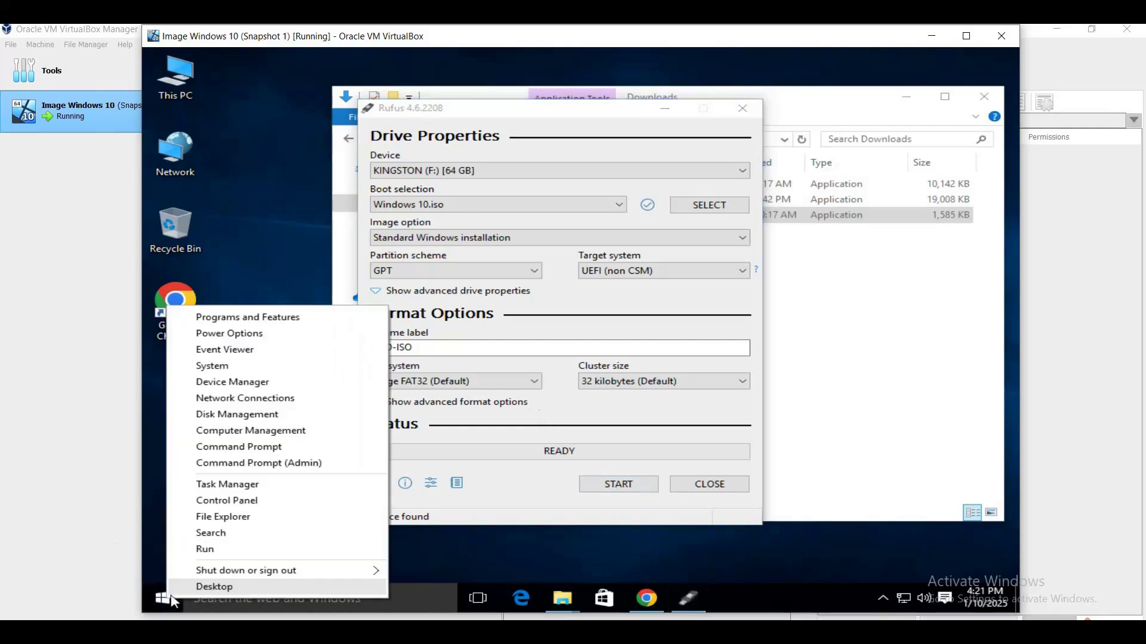
left_click(278, 418)
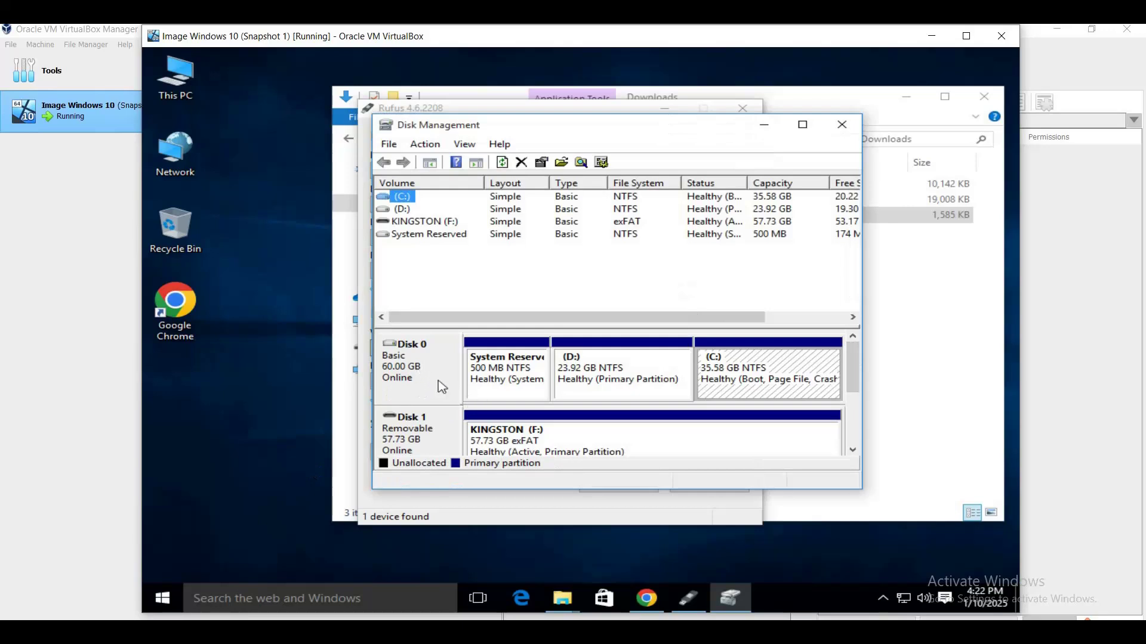
left_click(855, 373)
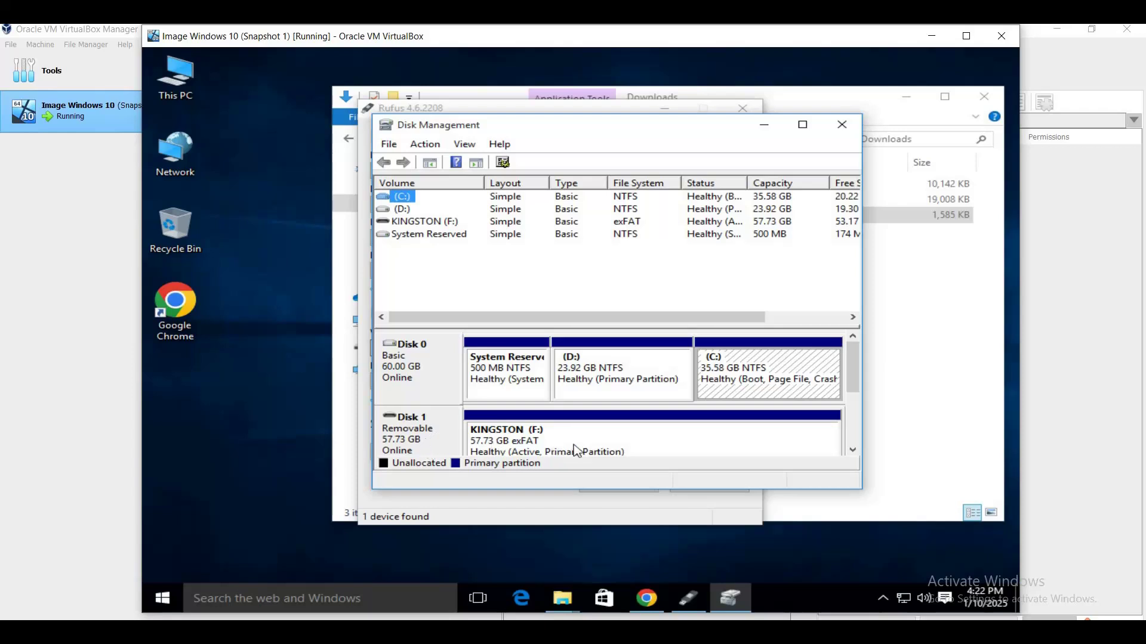
Check Disk 0's partition style in its volume properties, and close the properties and Disk Management.
left_click(434, 386)
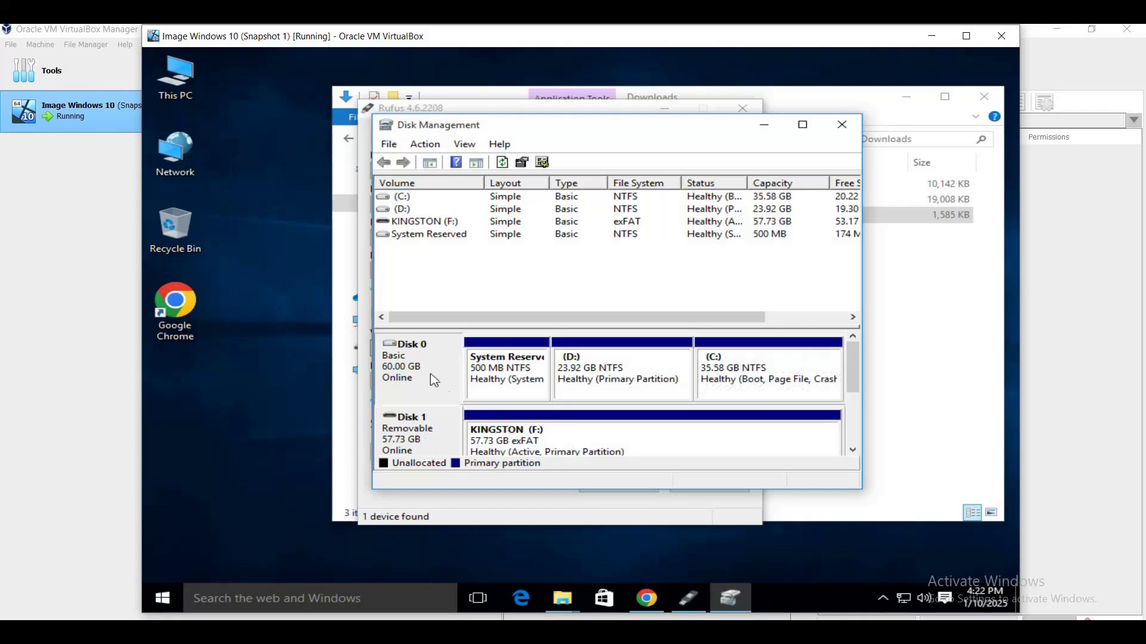
right_click(433, 378)
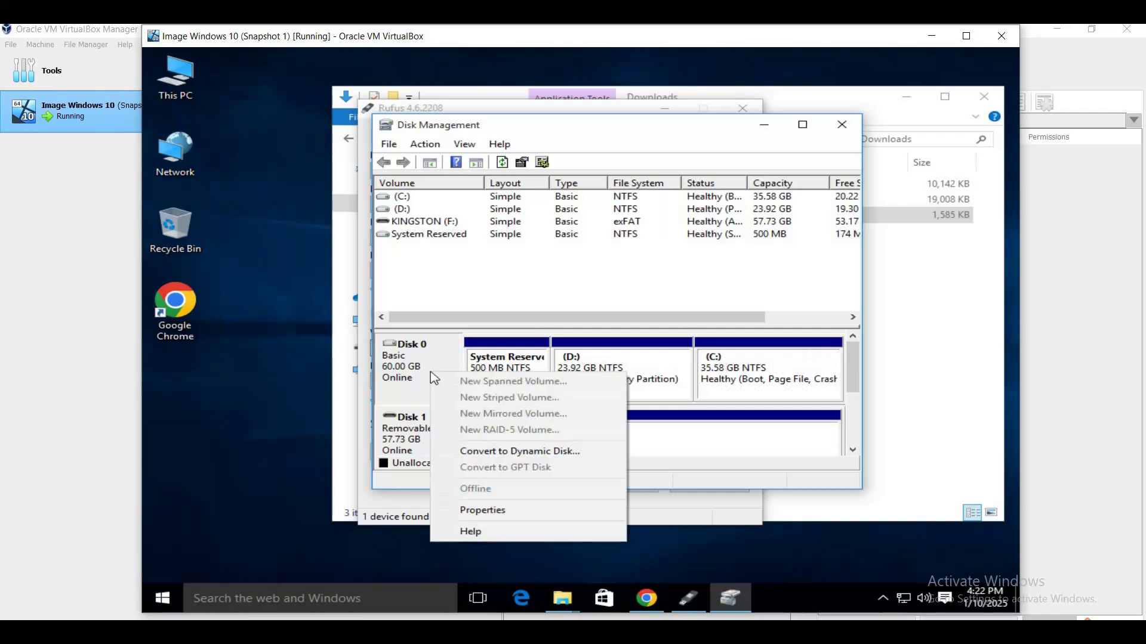
left_click(481, 510)
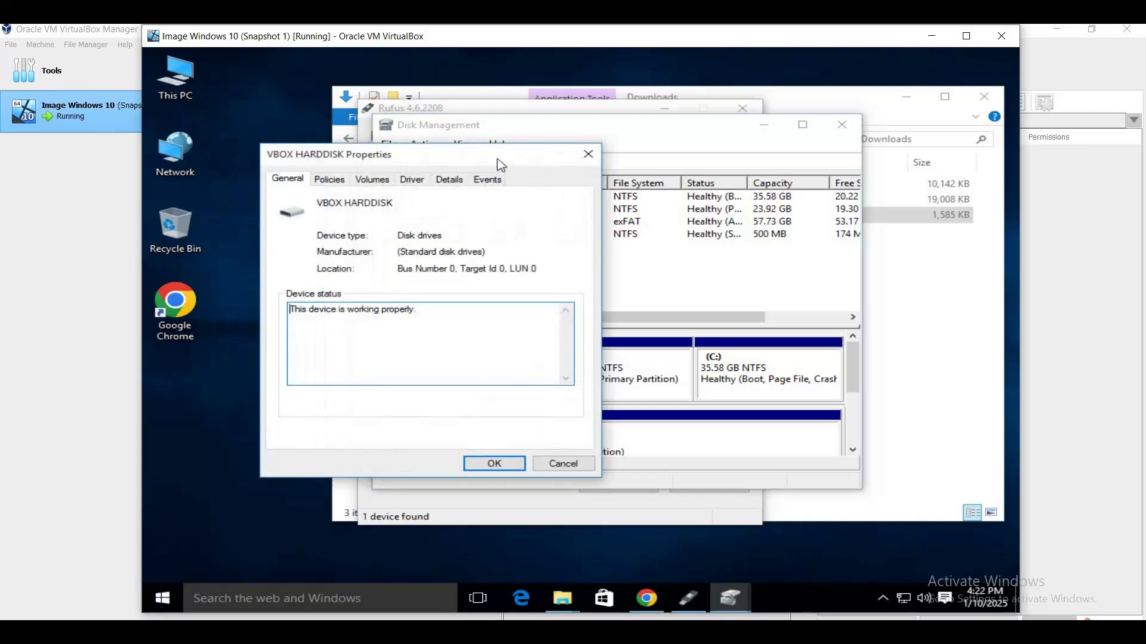
left_click_drag(503, 161, 622, 152)
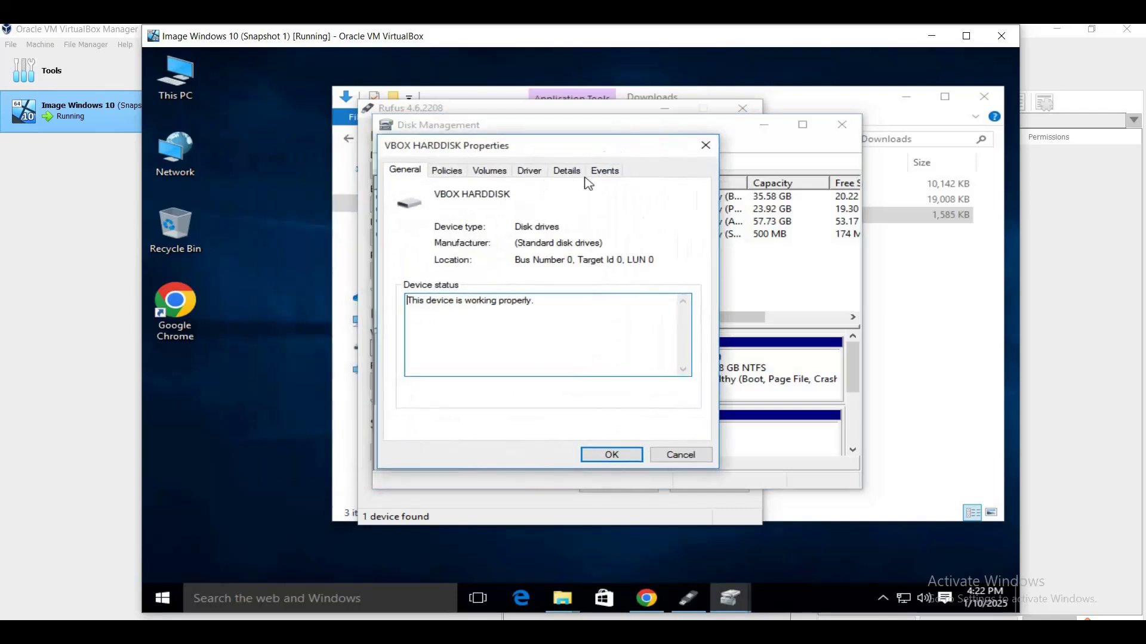
left_click(528, 176)
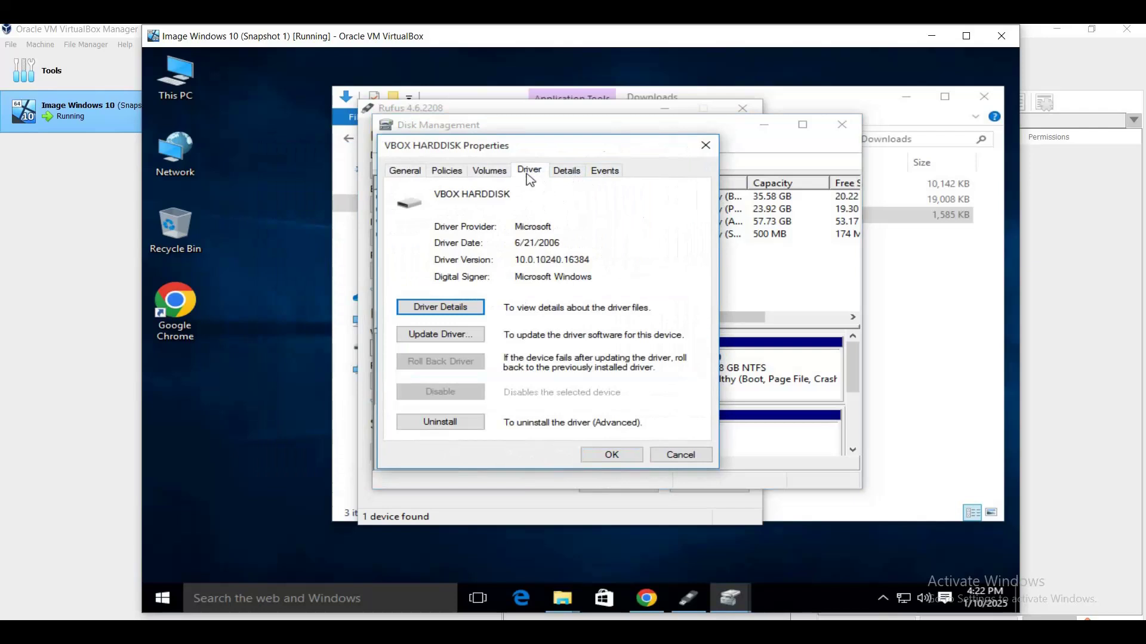
left_click(488, 174)
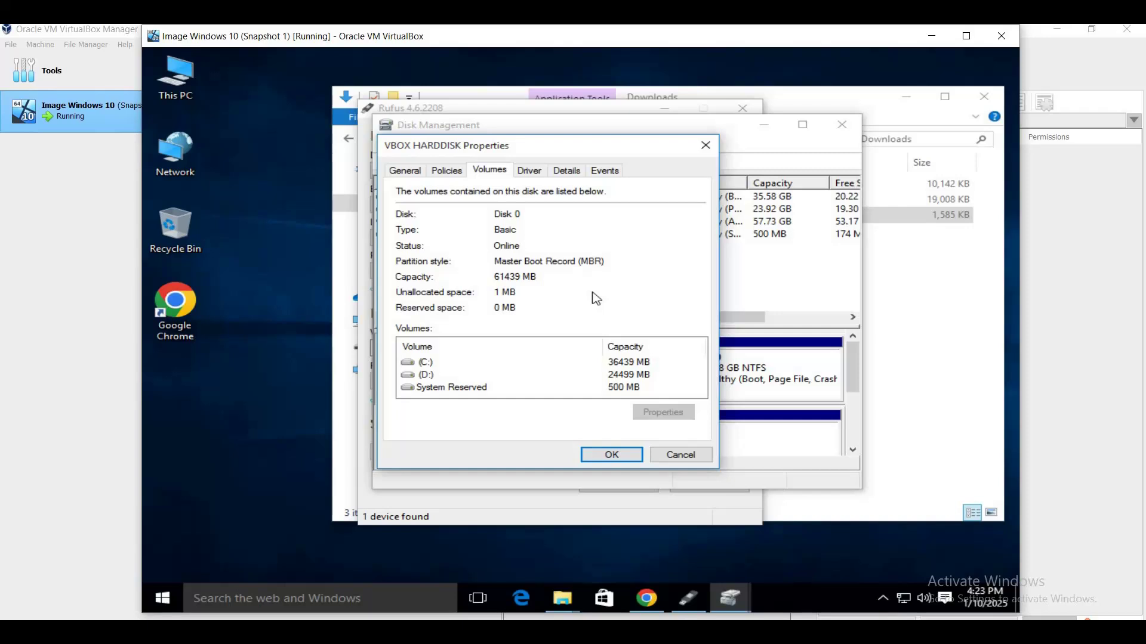
left_click(705, 146)
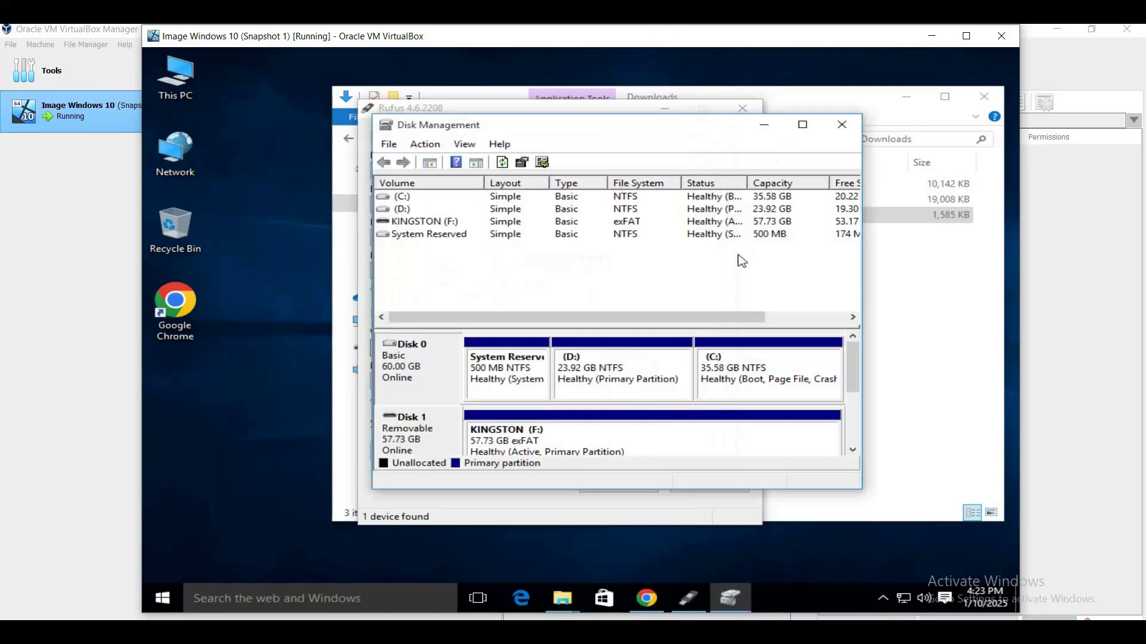
left_click(842, 126)
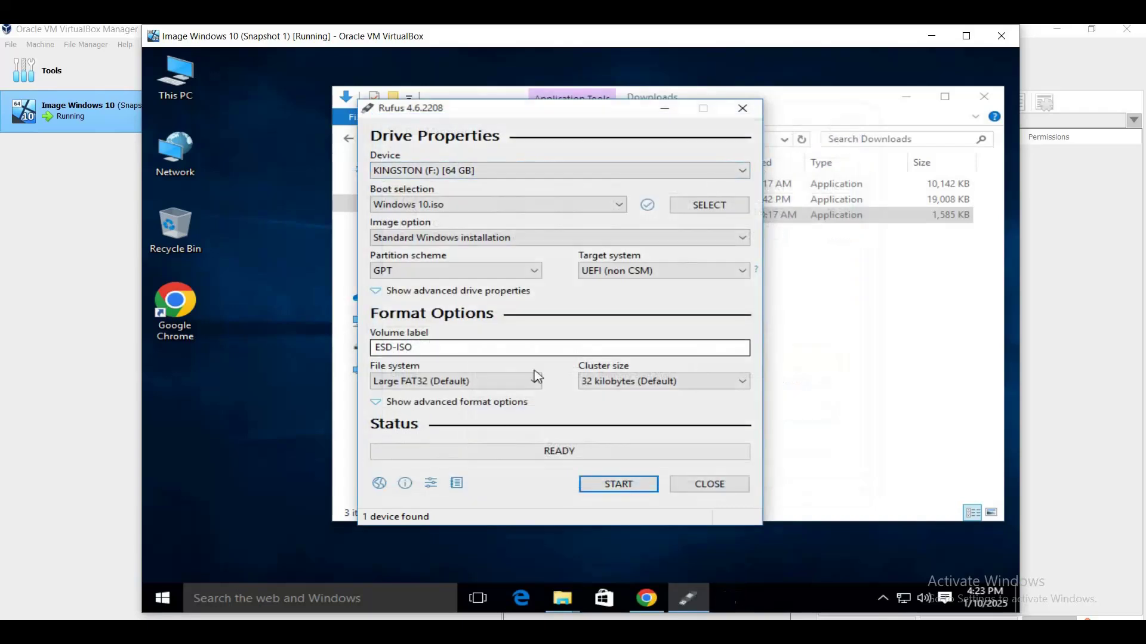
Select GPT as the partition scheme for the Windows 10 USB drive.
left_click(529, 271)
left_click(529, 275)
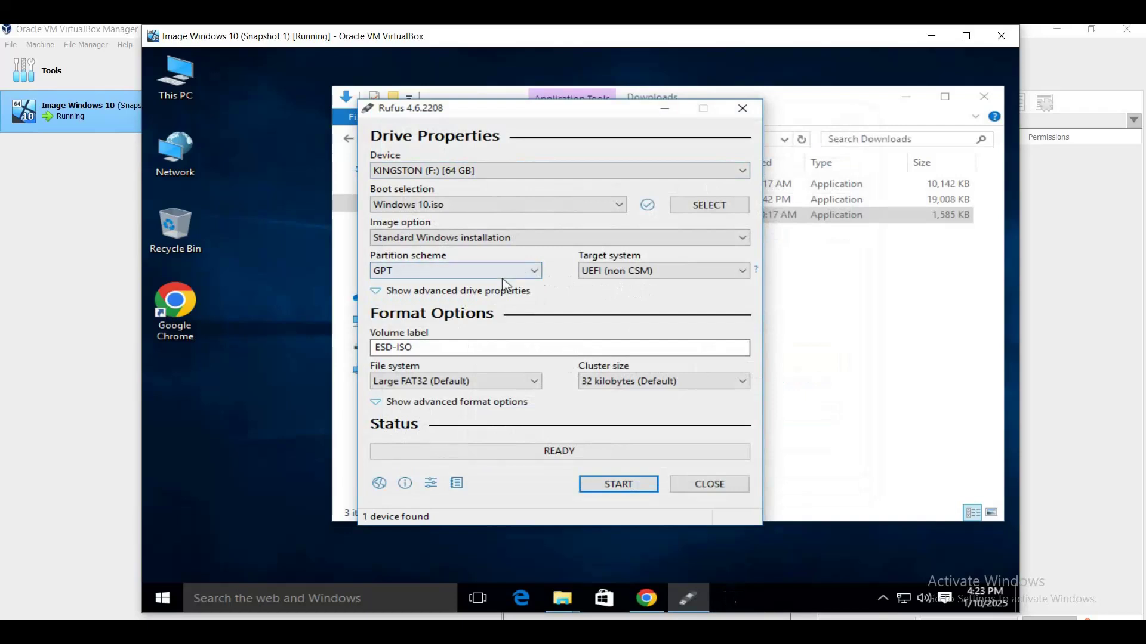
left_click(508, 276)
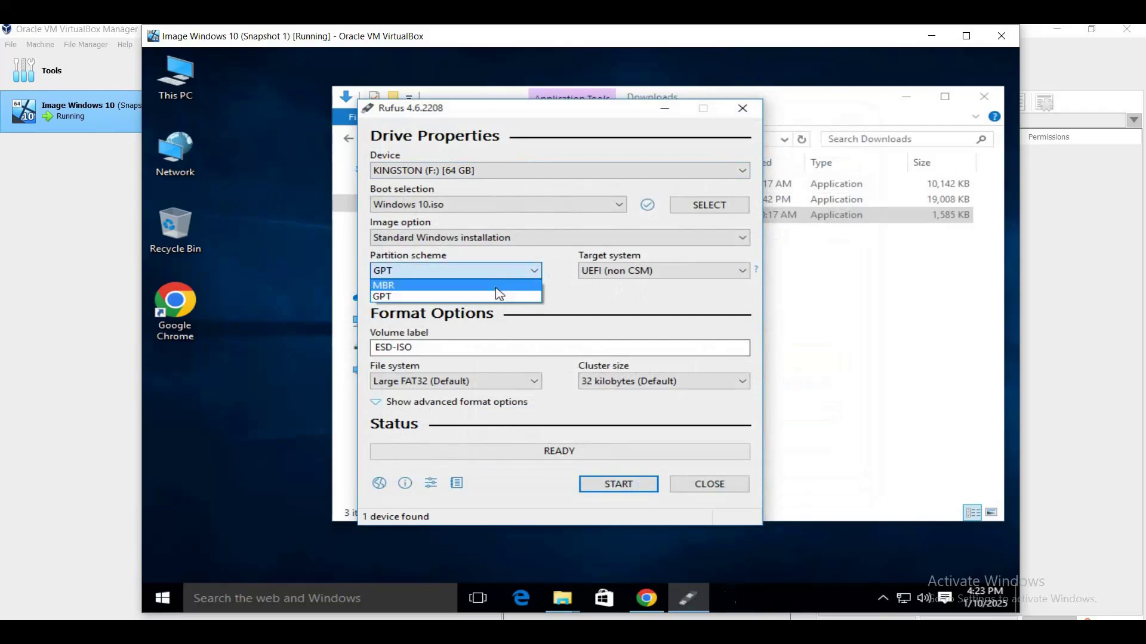
left_click(496, 297)
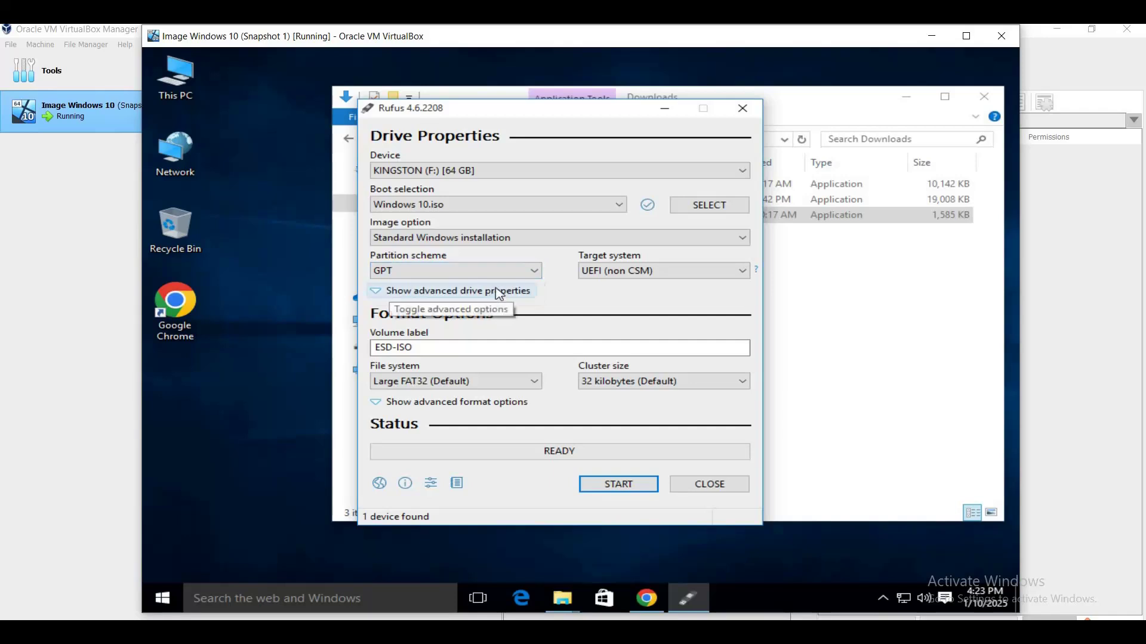
Start writing the Windows 10 image to the KINGSTON (F:) drive, accepting the installation customization dialog with all options disabled.
left_click_drag(593, 113, 614, 97)
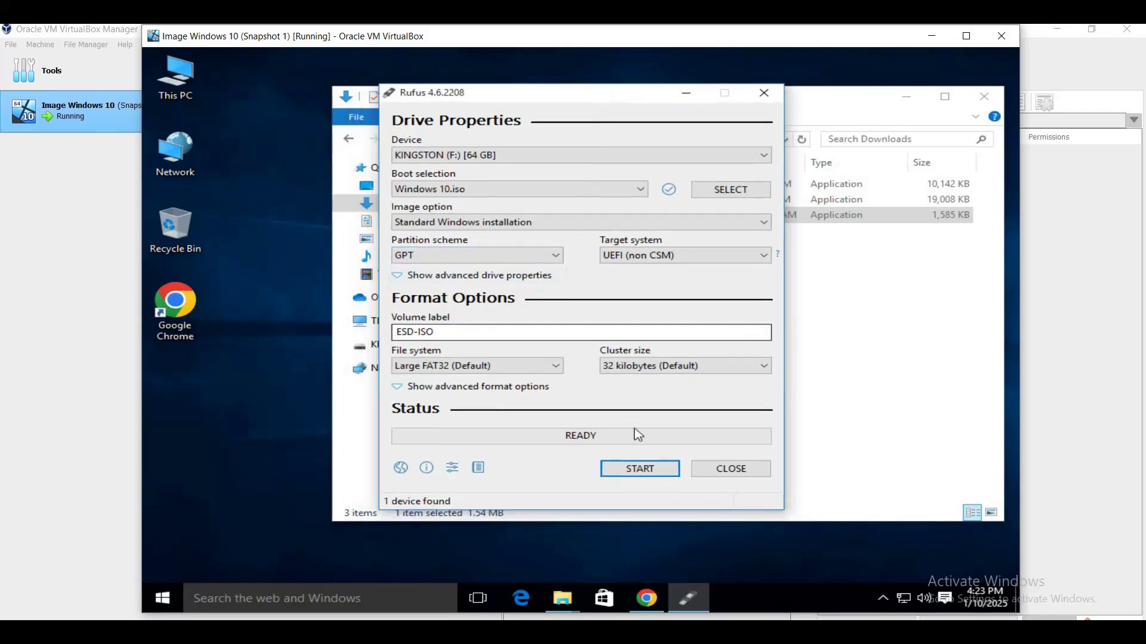
left_click(652, 478)
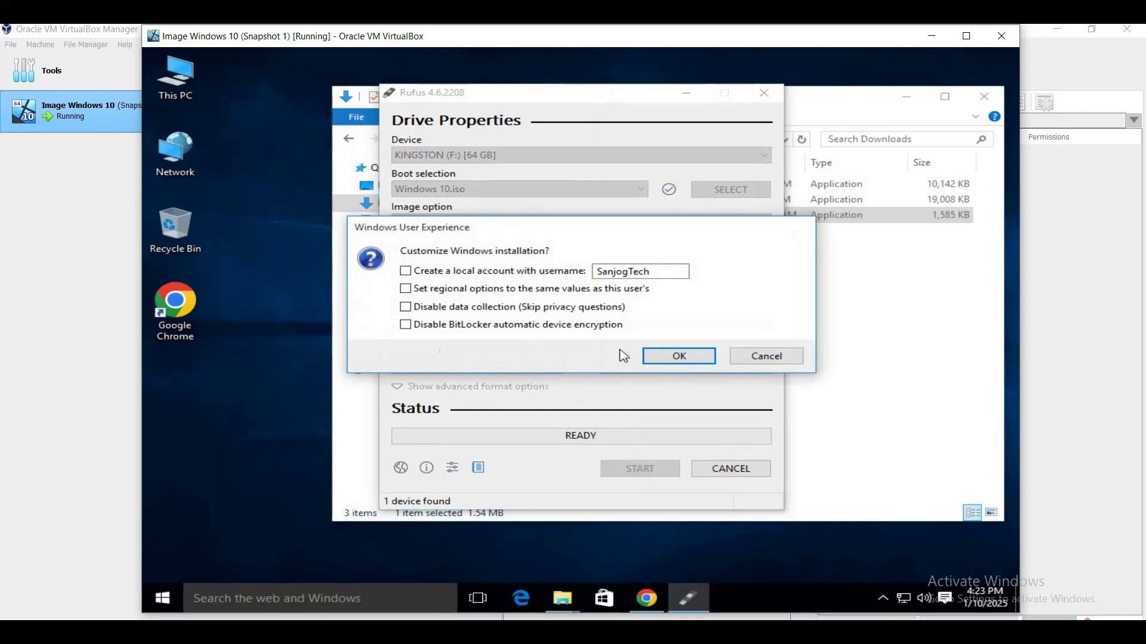
left_click(660, 358)
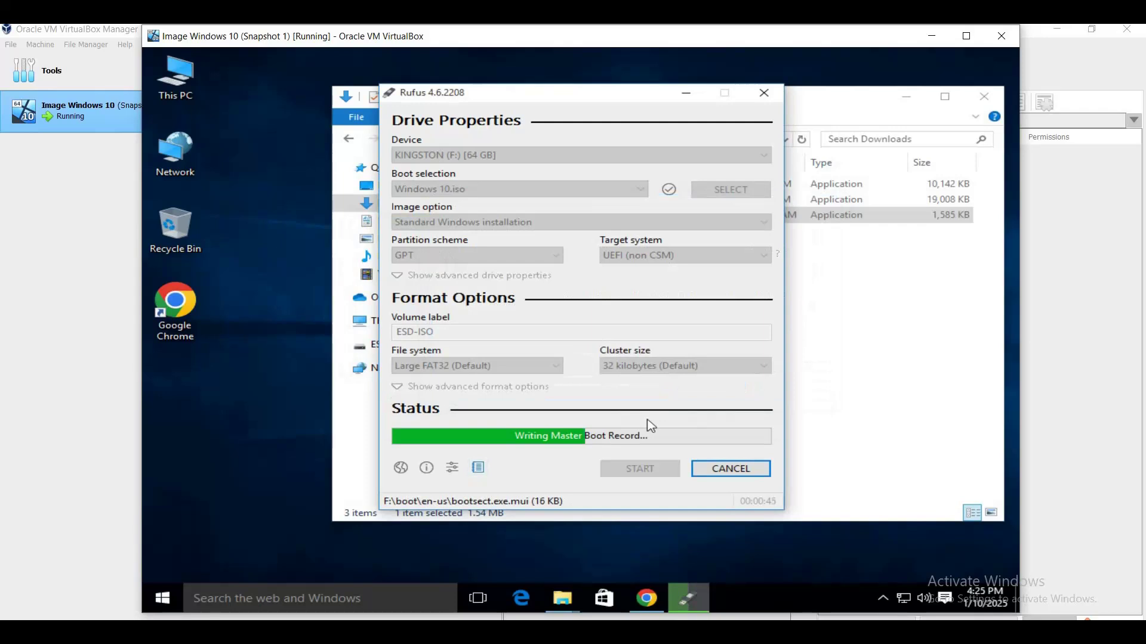
Open Command Prompt with administrator rights and allow it to make changes to the PC.
left_click(281, 605)
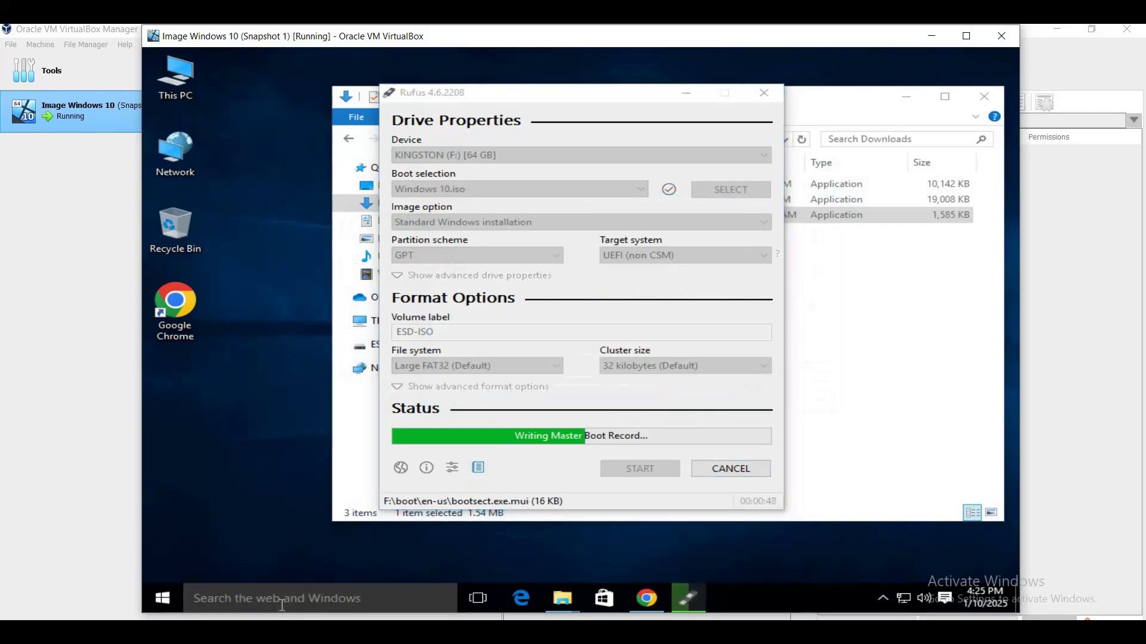
right_click(149, 595)
left_click(255, 463)
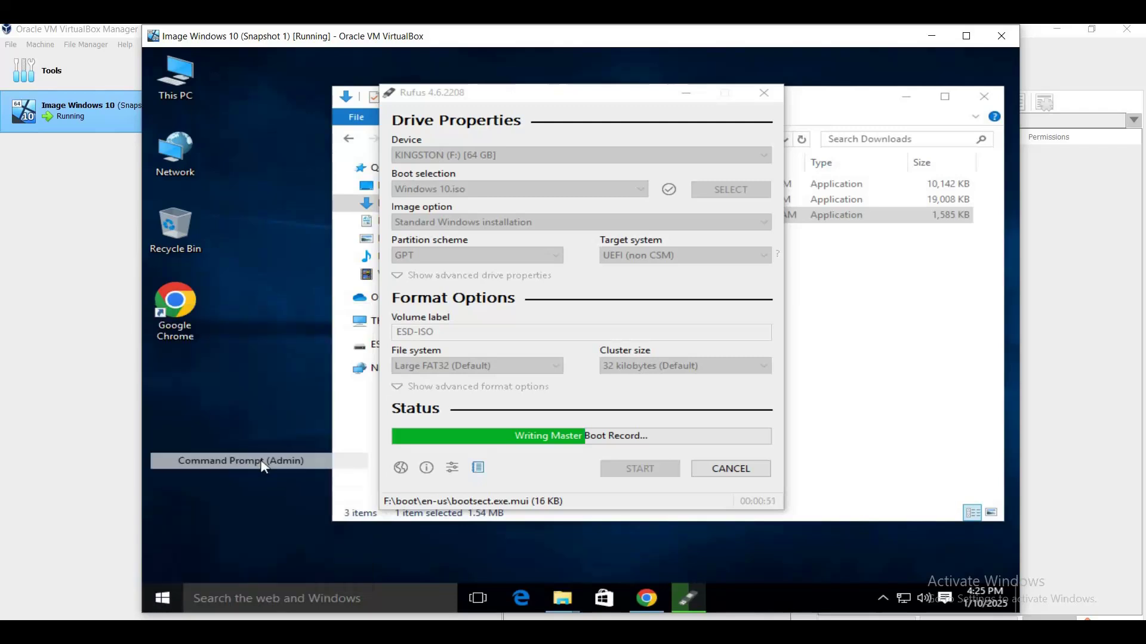
right_click(164, 598)
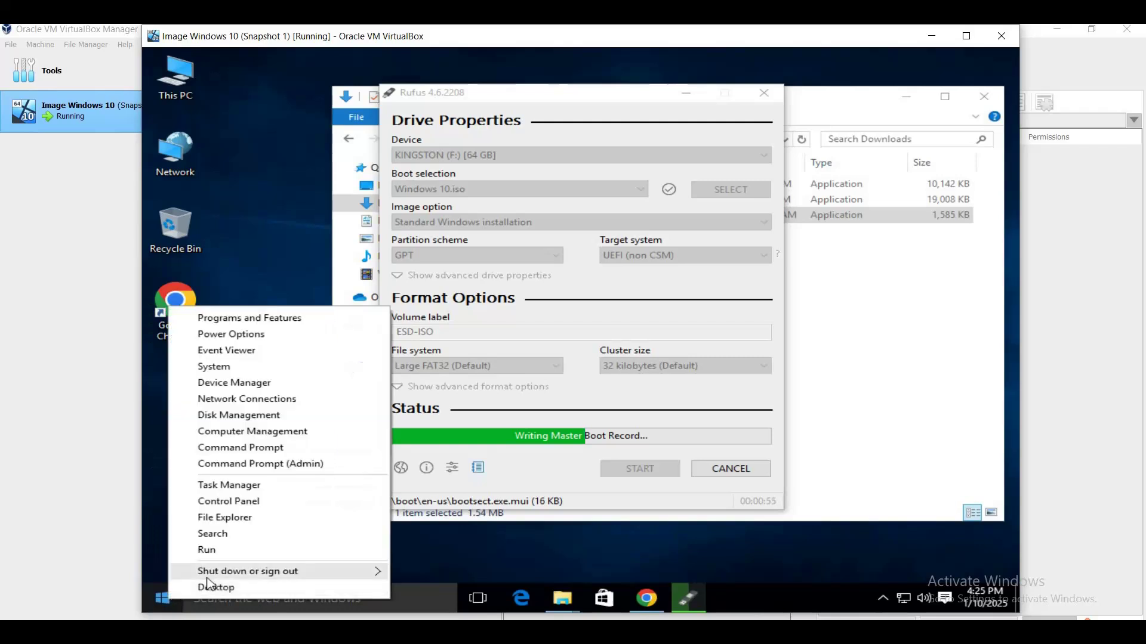
left_click(292, 465)
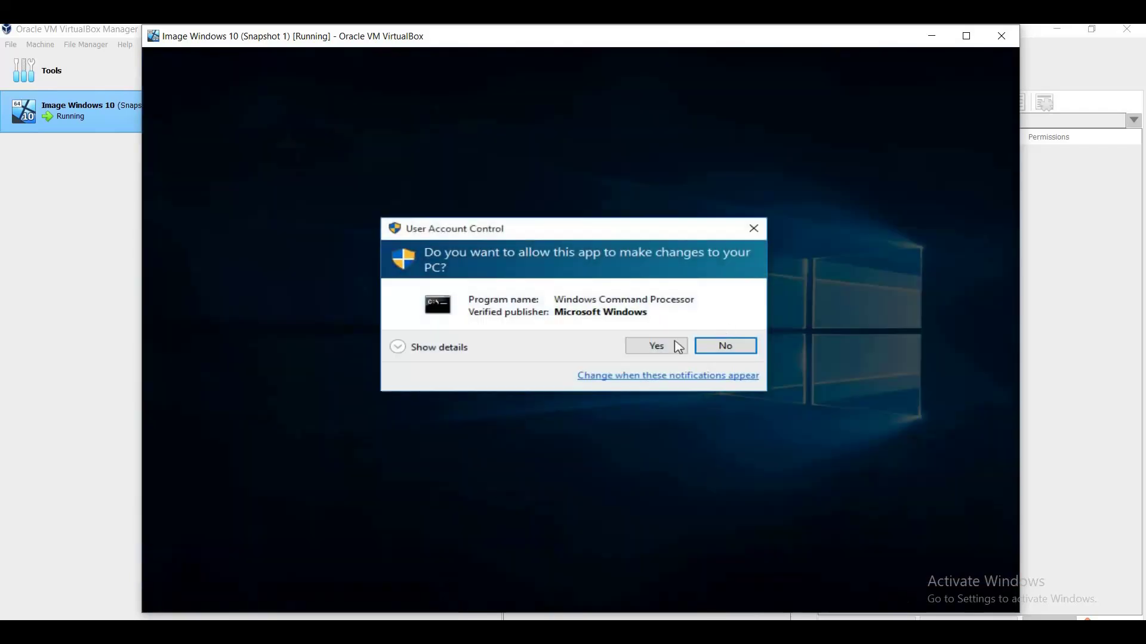
left_click(659, 346)
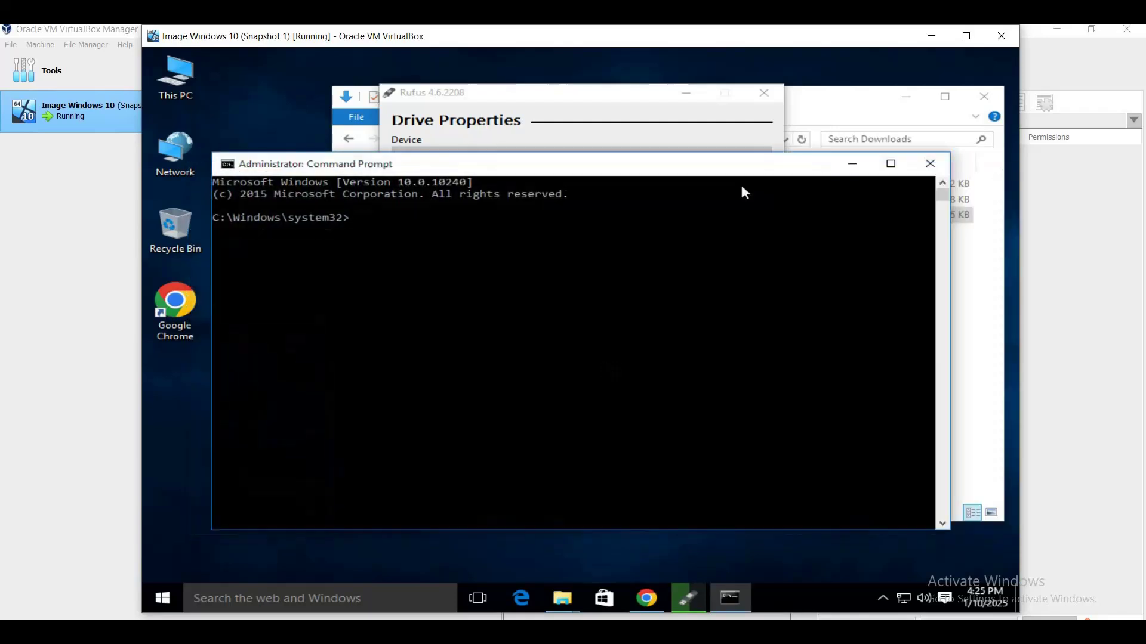
Run diskpart and list the computer's disks with the list disk command.
type("diskpart")
key("Return")
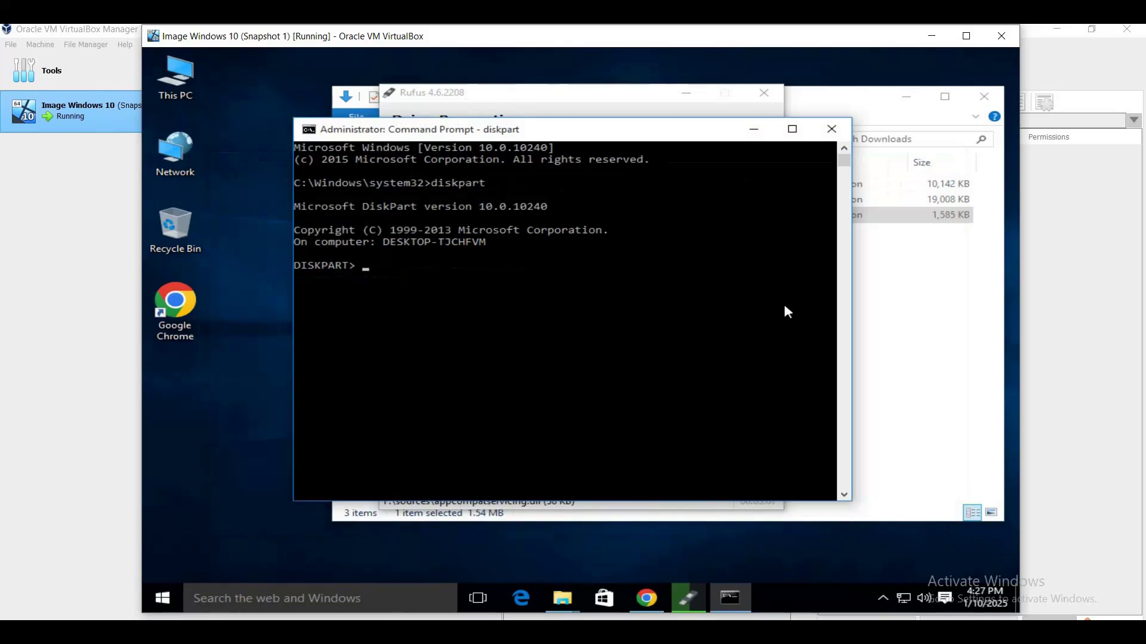
type("list disk")
key("Return")
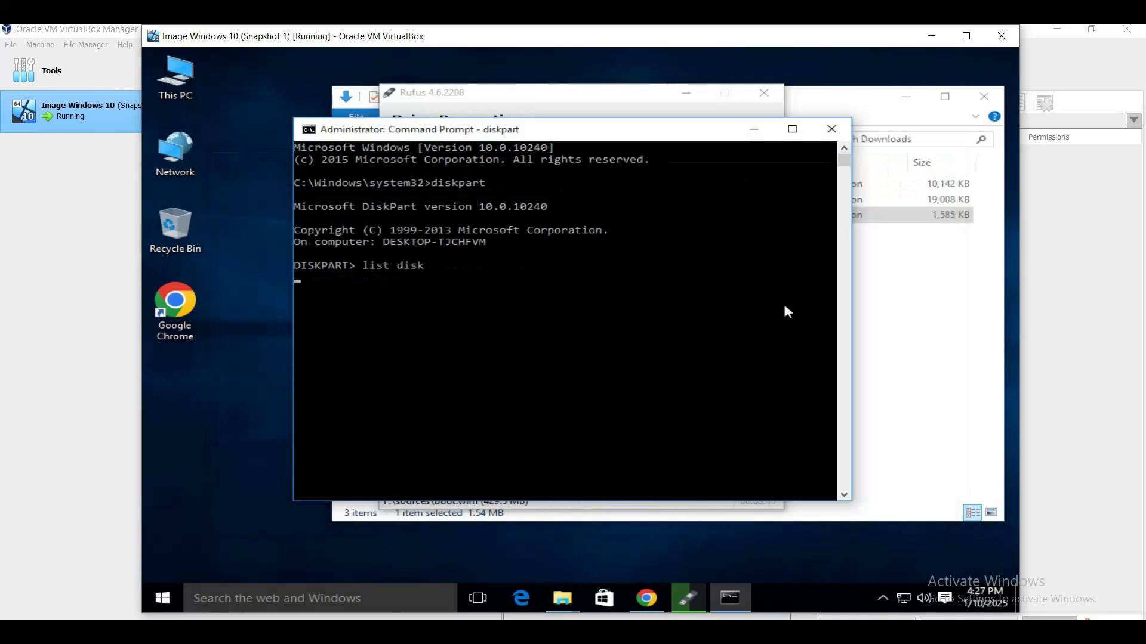